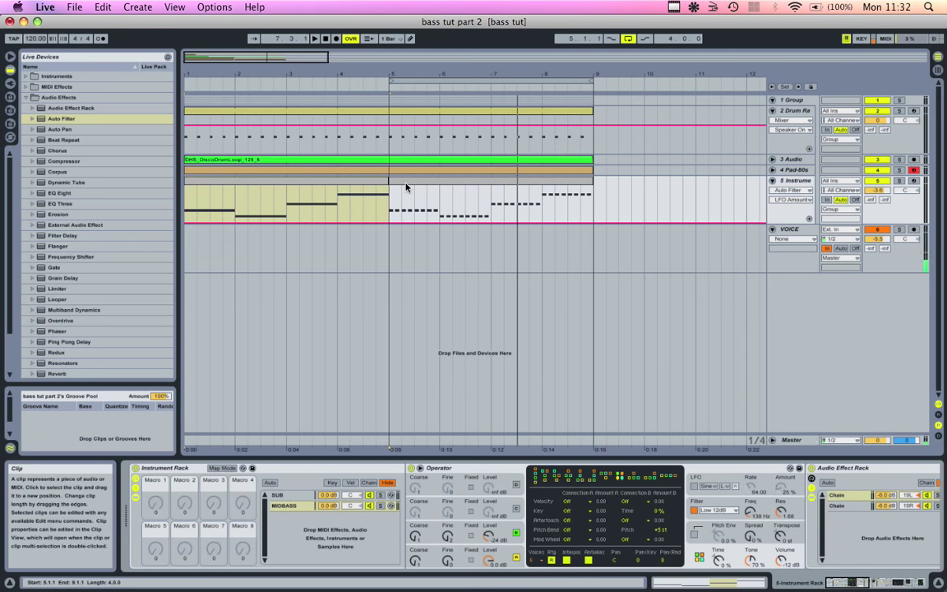
# Route note velocity to Filter Freq in the MIDBASS chain's Operator with an amount of 100
pyautogui.click(284, 506)
pyautogui.doubleClick(285, 507)
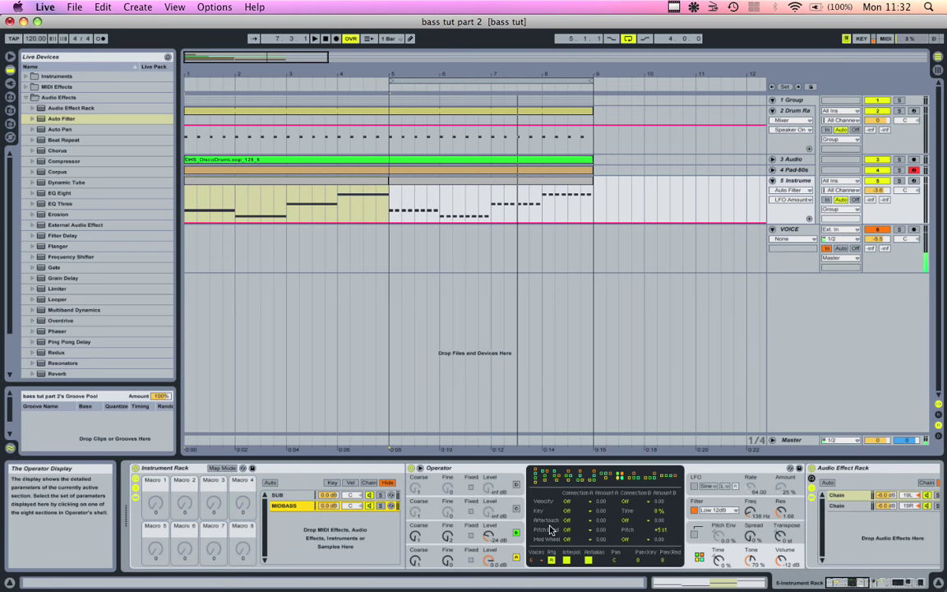
pyautogui.hscroll(1, 549, 529)
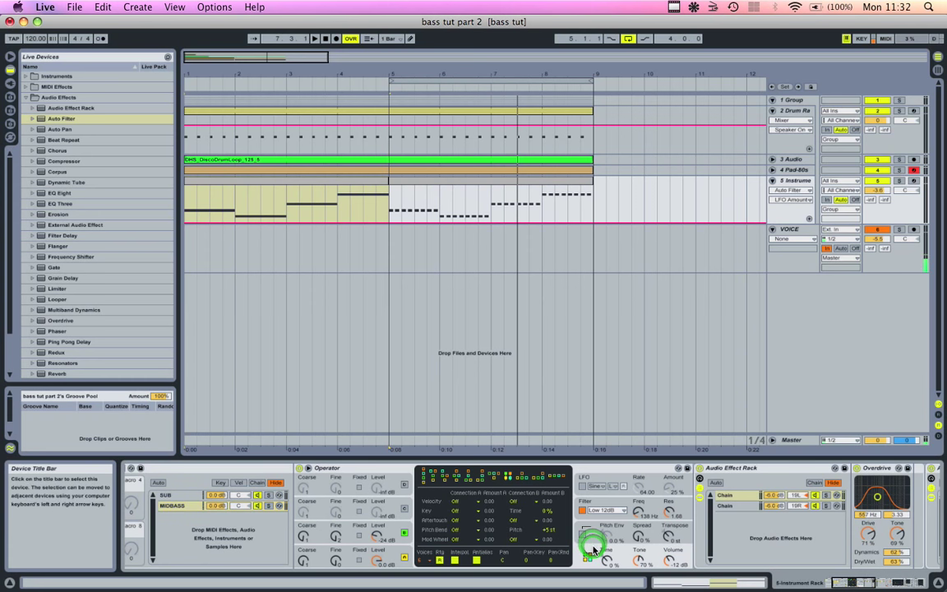
pyautogui.click(457, 502)
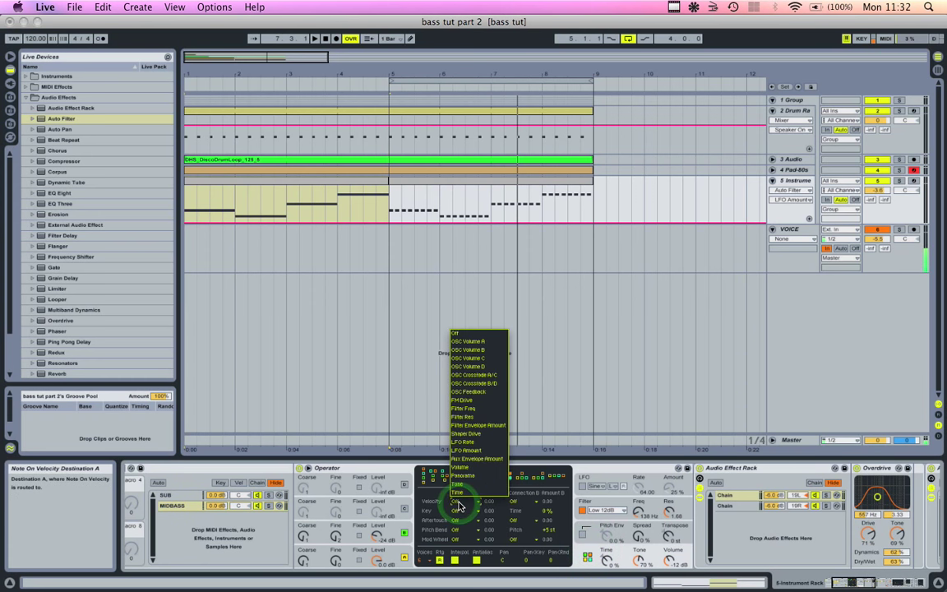
pyautogui.click(468, 409)
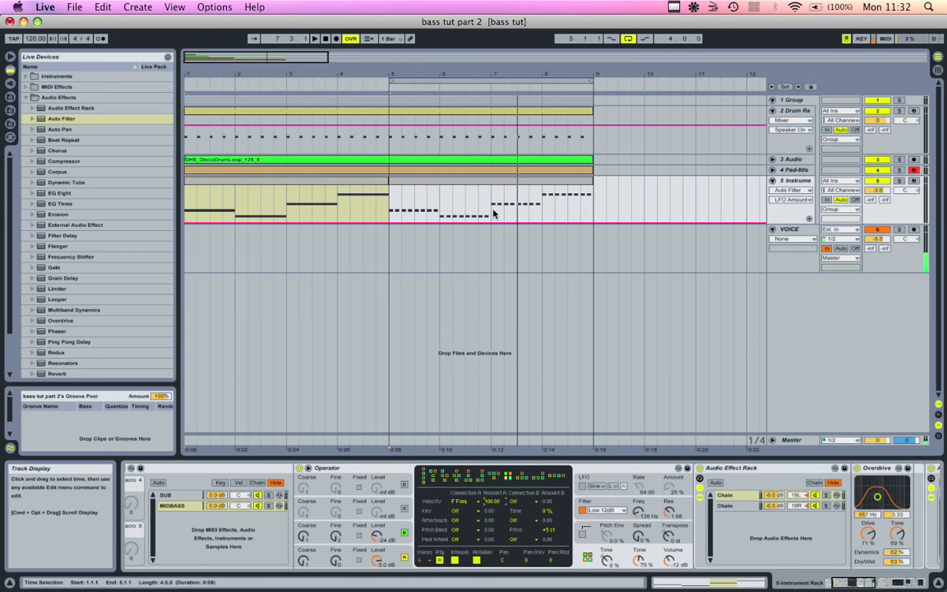
# Play the second bass clip from bar 5 and set the Auto Filter to 11.8 kHz with a Q of 0.94
pyautogui.click(459, 186)
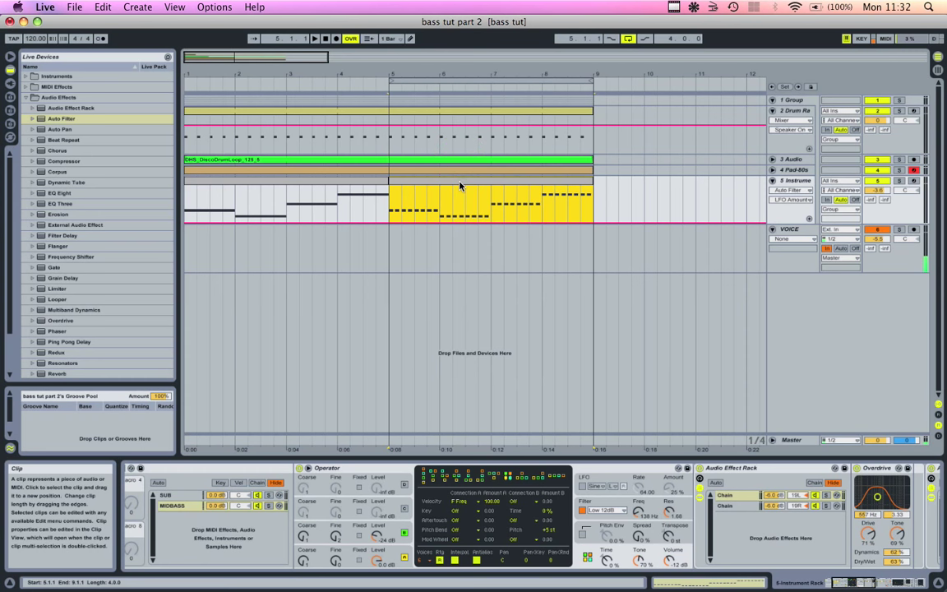
pyautogui.press('space')
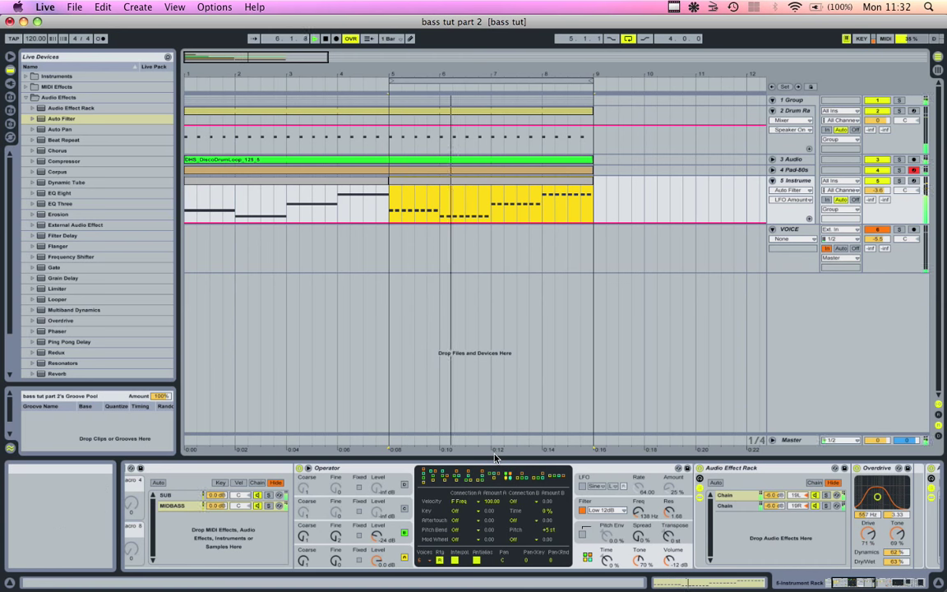
pyautogui.click(577, 500)
pyautogui.hscroll(5, 577, 500)
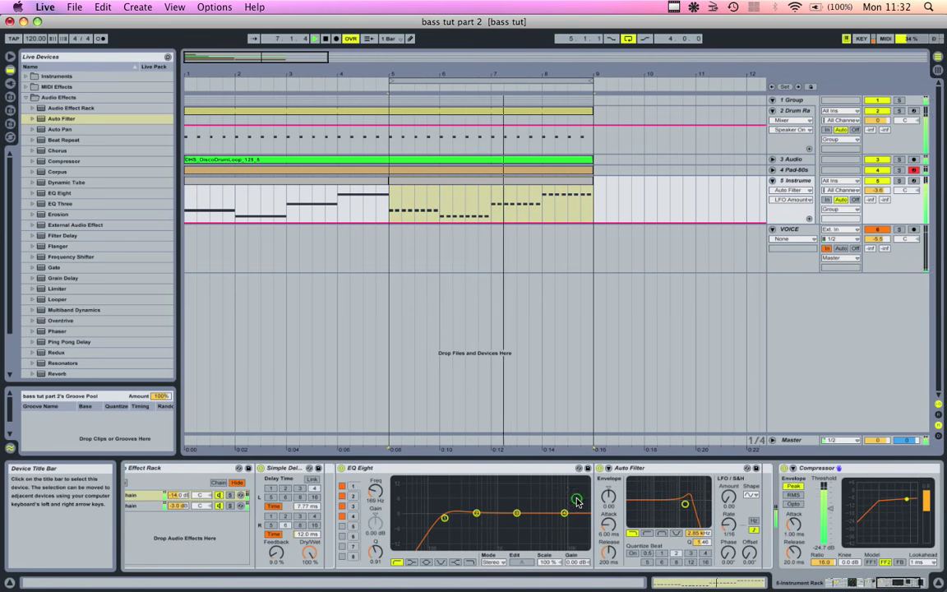
pyautogui.moveTo(684, 507); pyautogui.dragTo(702, 515)
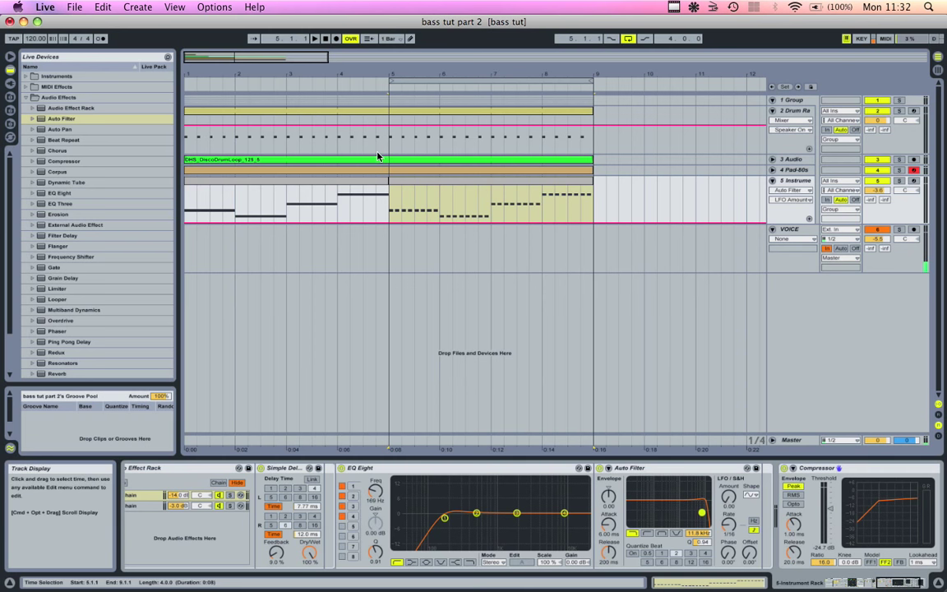
# Draw a rising velocity ramp across the notes of each of the four bars in the second bass clip
pyautogui.doubleClick(404, 185)
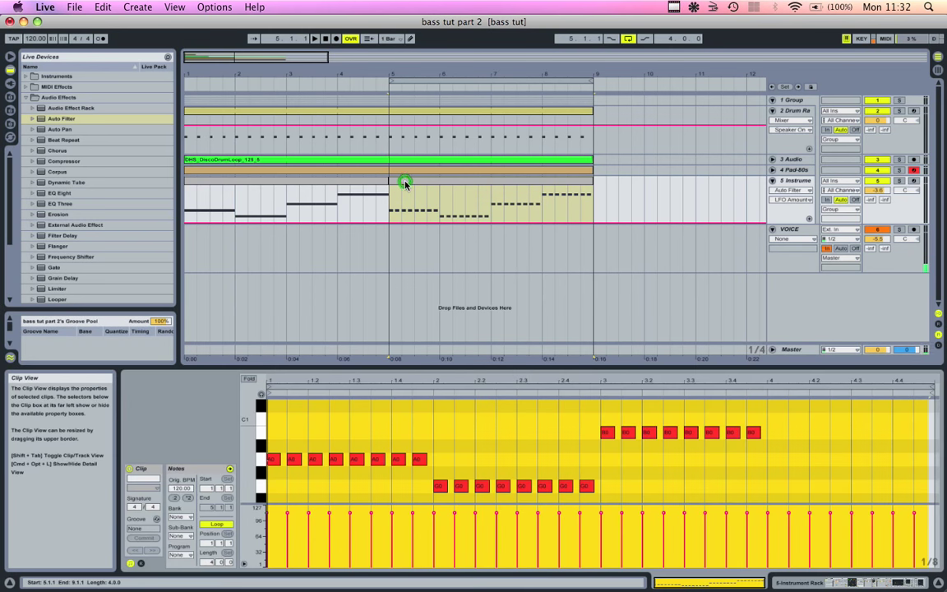
pyautogui.click(334, 496)
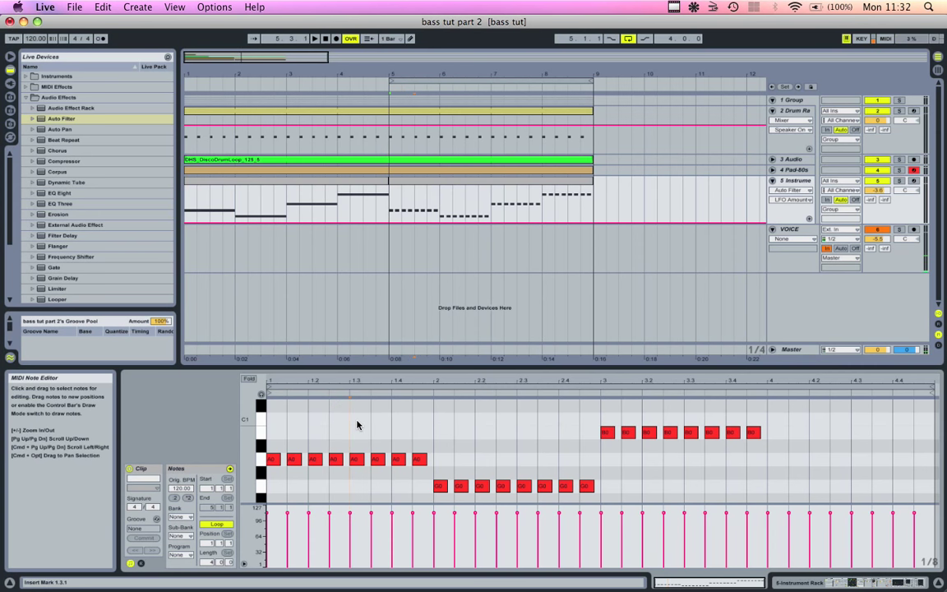
pyautogui.press('super+a')
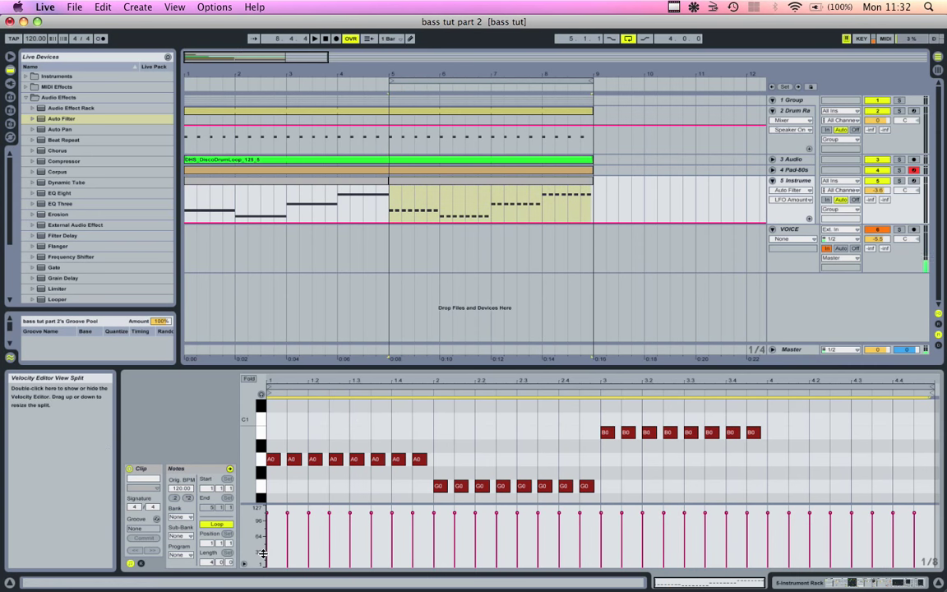
pyautogui.moveTo(423, 535); pyautogui.dragTo(426, 514)
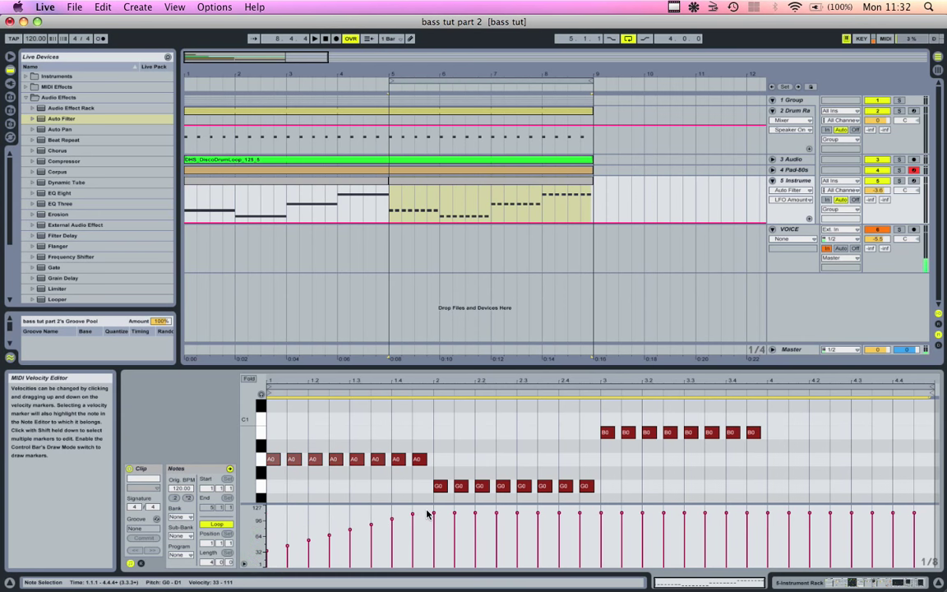
pyautogui.moveTo(606, 516); pyautogui.dragTo(606, 516)
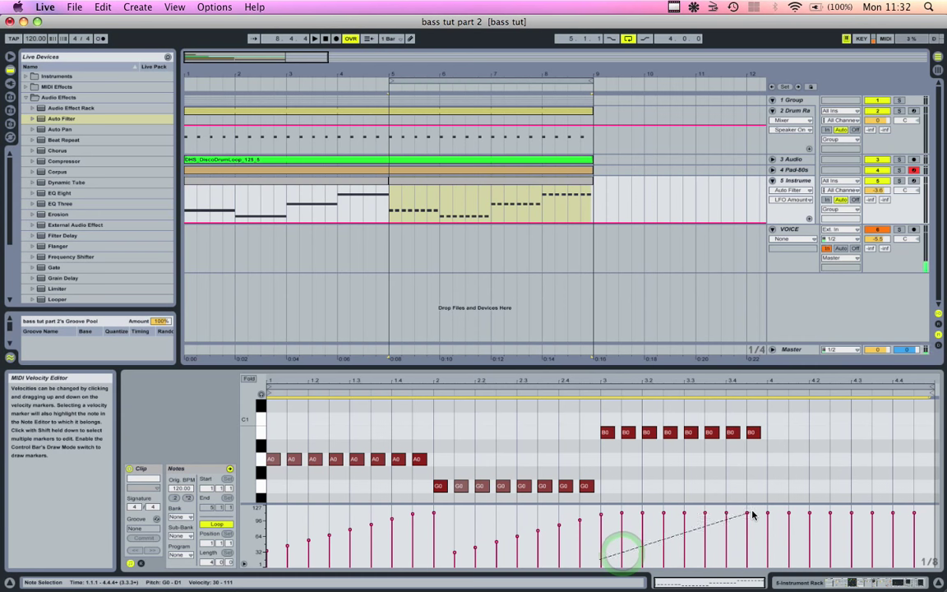
pyautogui.moveTo(751, 513); pyautogui.dragTo(751, 514)
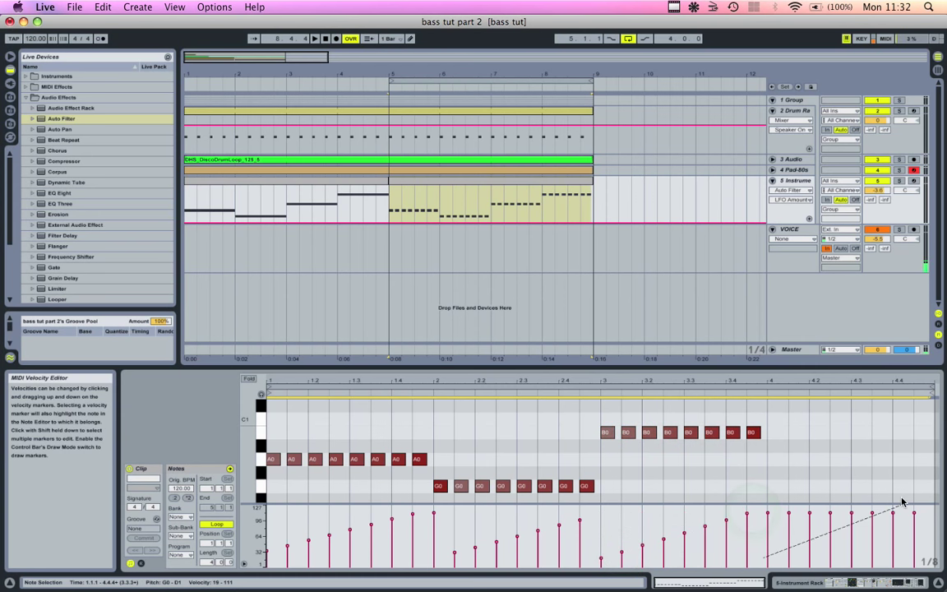
pyautogui.moveTo(902, 502); pyautogui.dragTo(902, 500)
# Accent bar 4 while auditioning it: raise the 4.2.1 note's velocity to 127 and lower 4.2.3, 4.3.3 to 2 and 4.4.3 to 18
pyautogui.moveTo(810, 538); pyautogui.dragTo(810, 523)
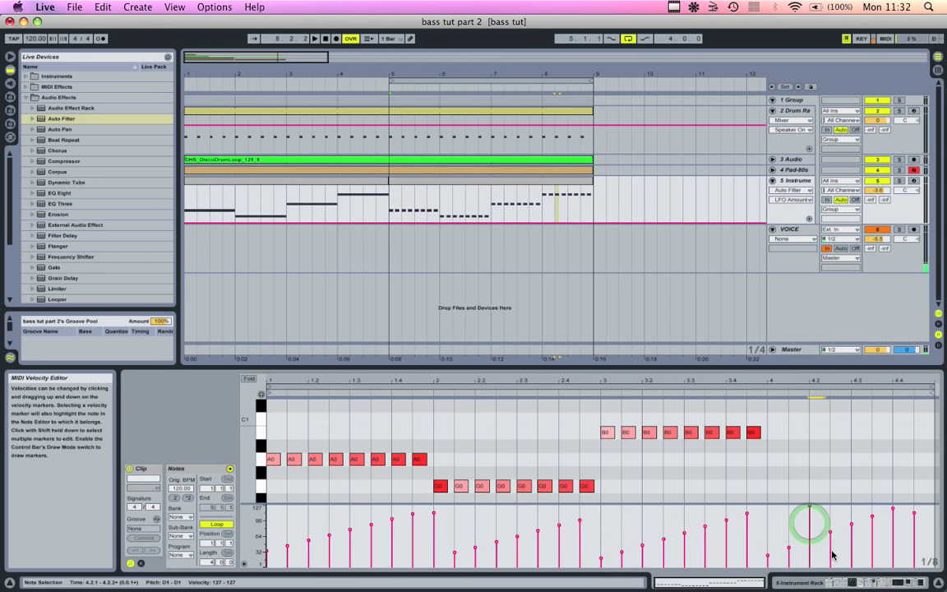
pyautogui.click(469, 187)
pyautogui.press('space')
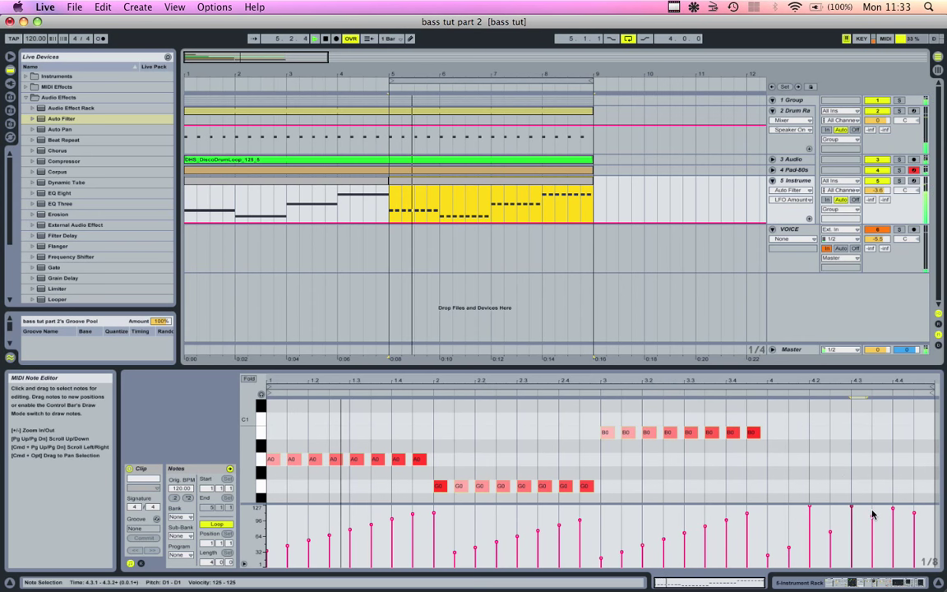
pyautogui.moveTo(873, 514); pyautogui.dragTo(873, 566)
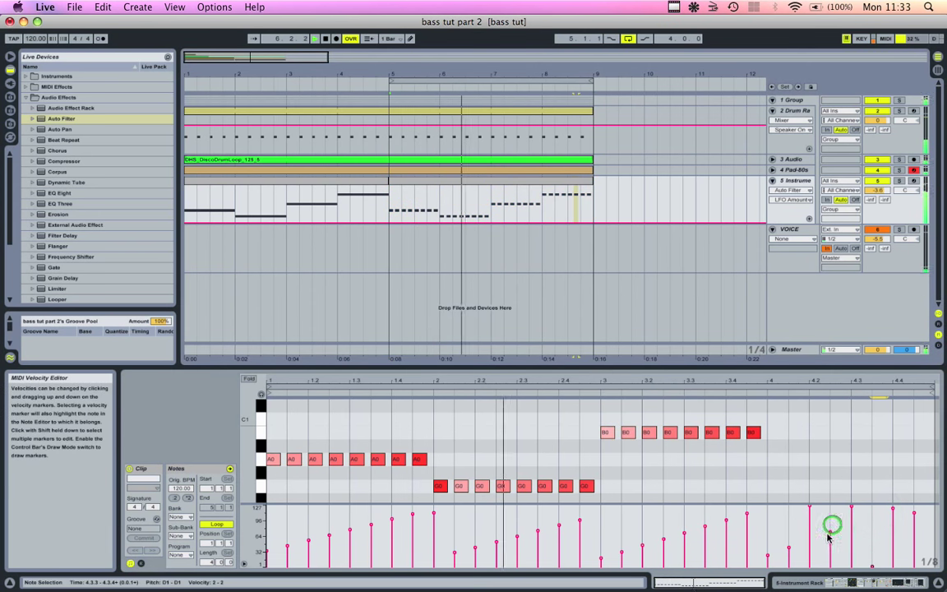
pyautogui.moveTo(830, 532); pyautogui.dragTo(830, 566)
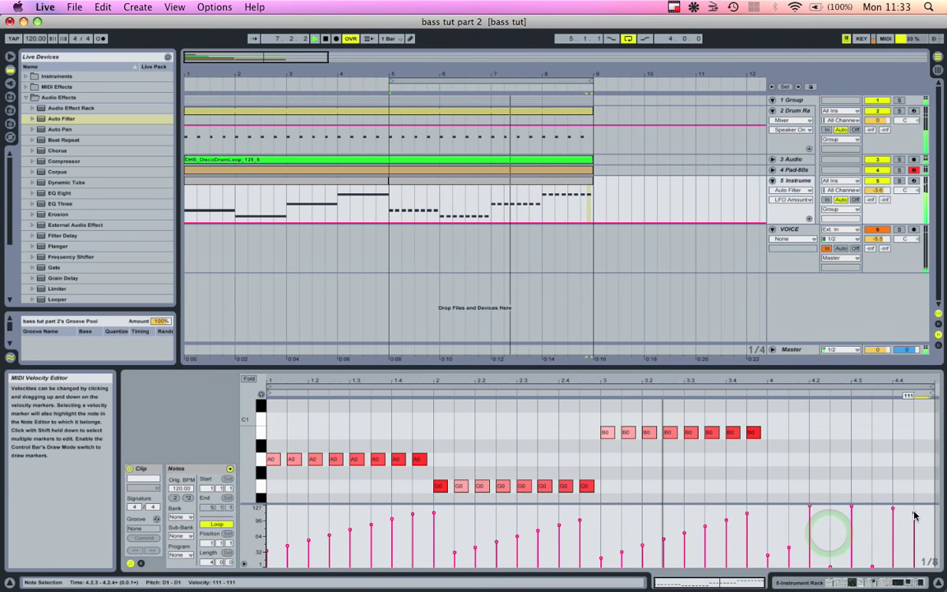
pyautogui.moveTo(914, 513)
pyautogui.mouseDown()
pyautogui.moveTo(914, 548)
pyautogui.moveTo(914, 526)
pyautogui.mouseUp()
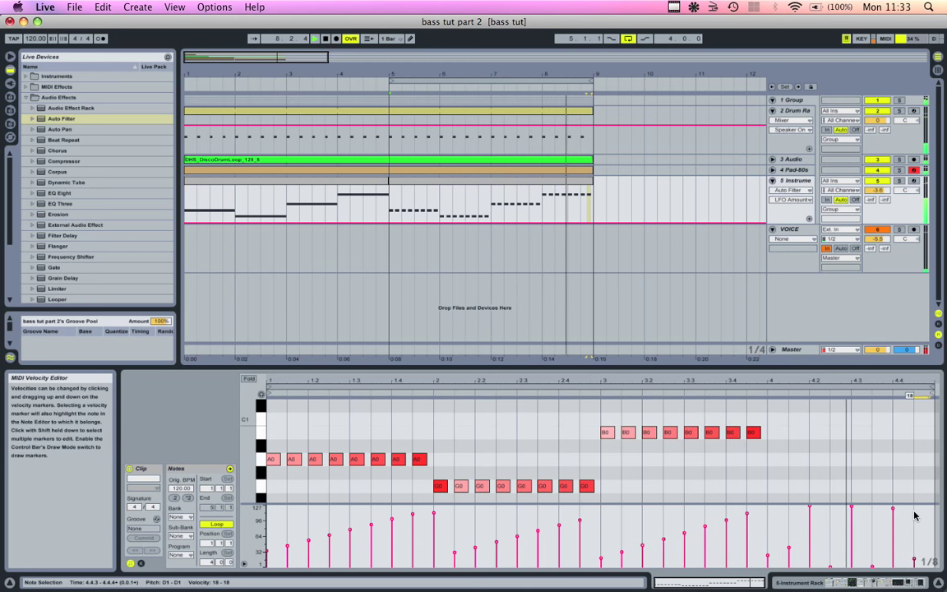
pyautogui.press('space')
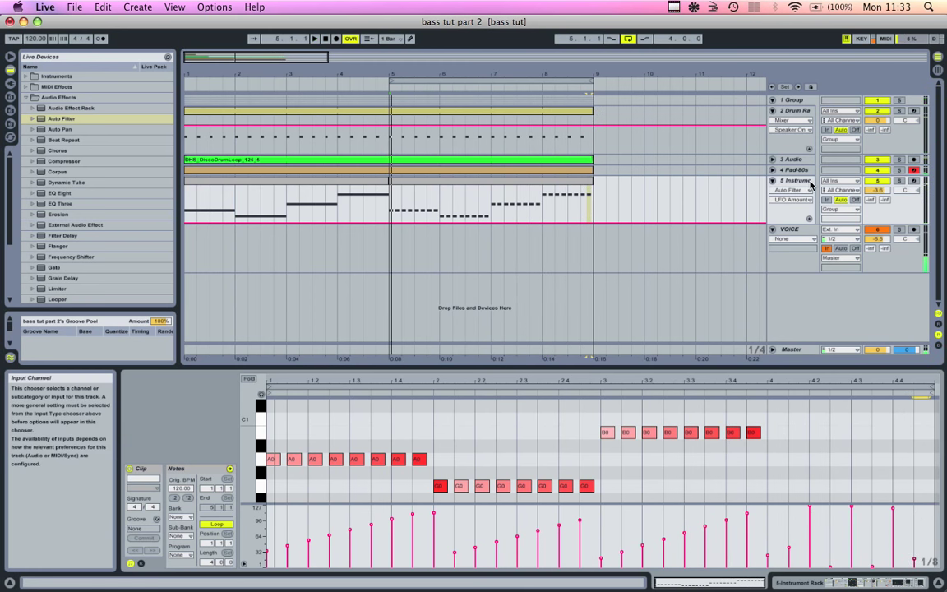
# Set the MIDBASS Operator's filter frequency to 179 Hz and its resonance to 1.60 during playback
pyautogui.doubleClick(800, 181)
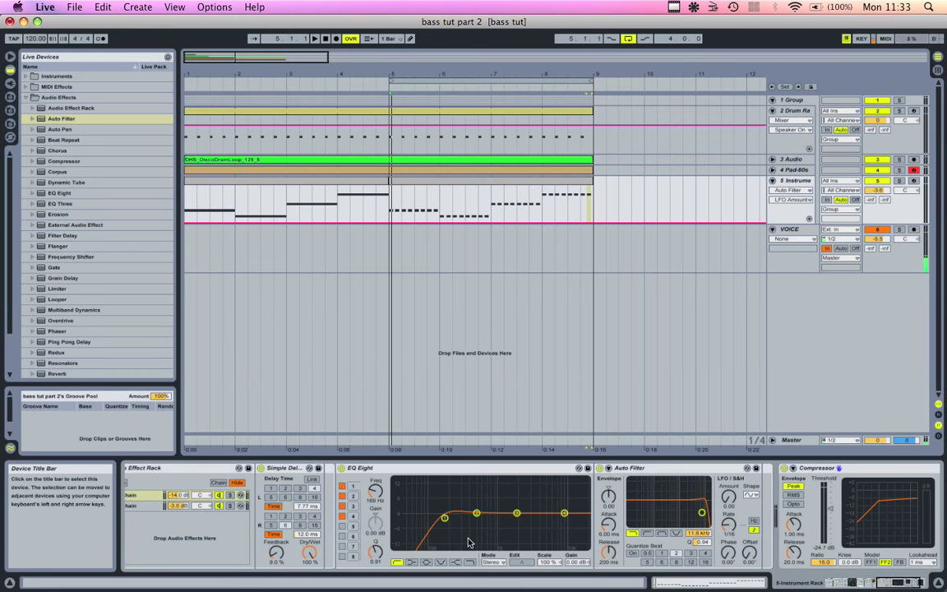
pyautogui.hscroll(-5, 468, 542)
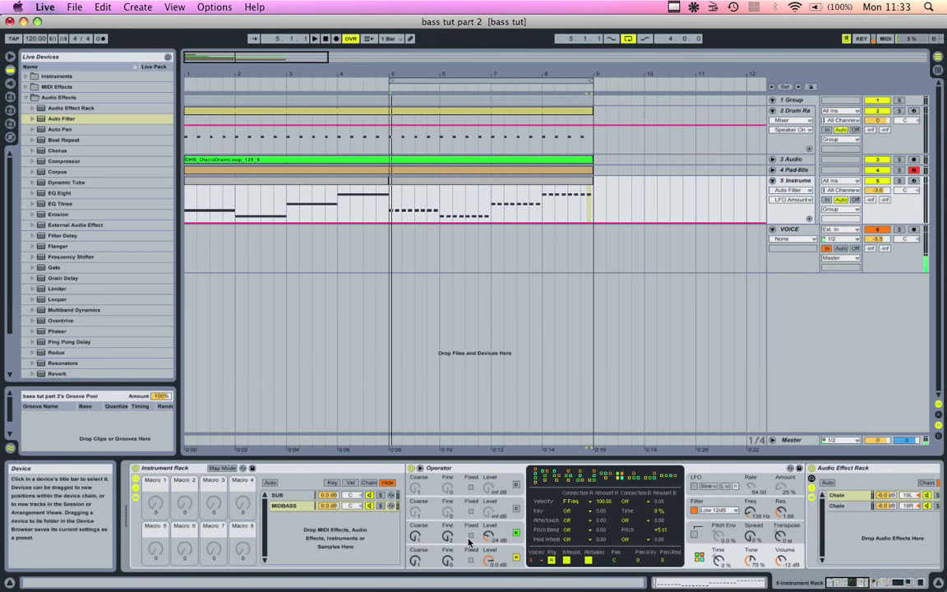
pyautogui.click(751, 513)
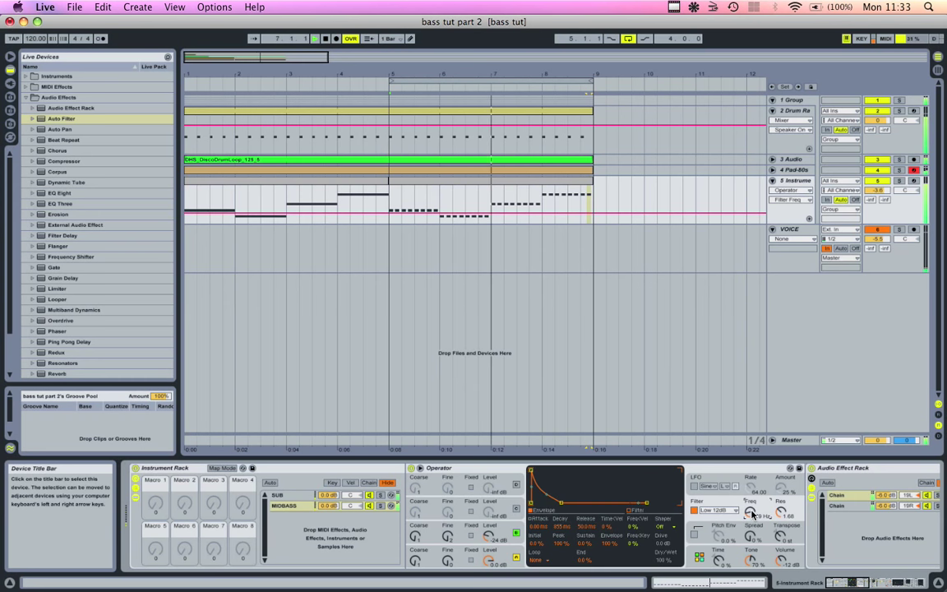
pyautogui.click(782, 513)
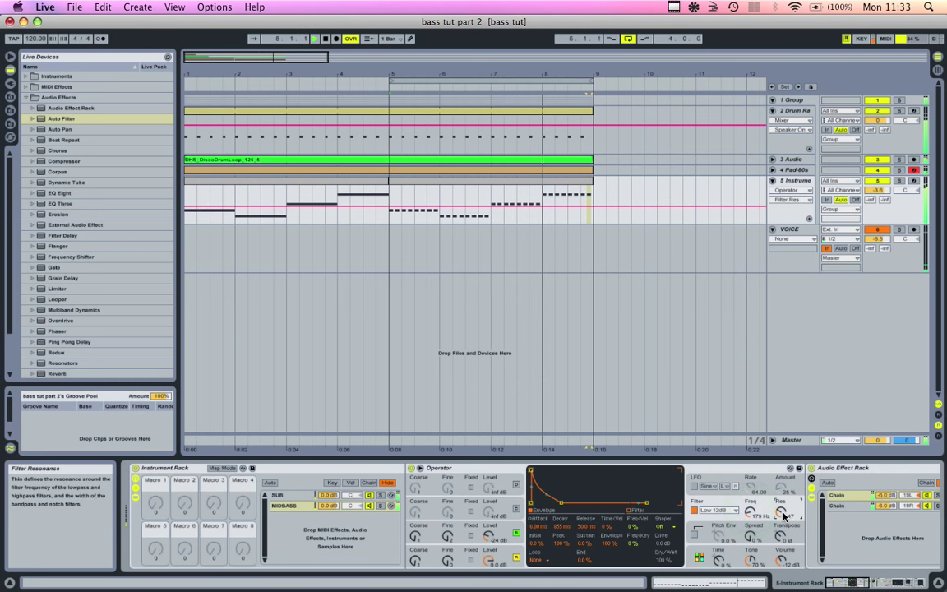
pyautogui.moveTo(784, 514)
pyautogui.mouseDown()
pyautogui.moveTo(783, 503)
pyautogui.moveTo(783, 526)
pyautogui.mouseUp()
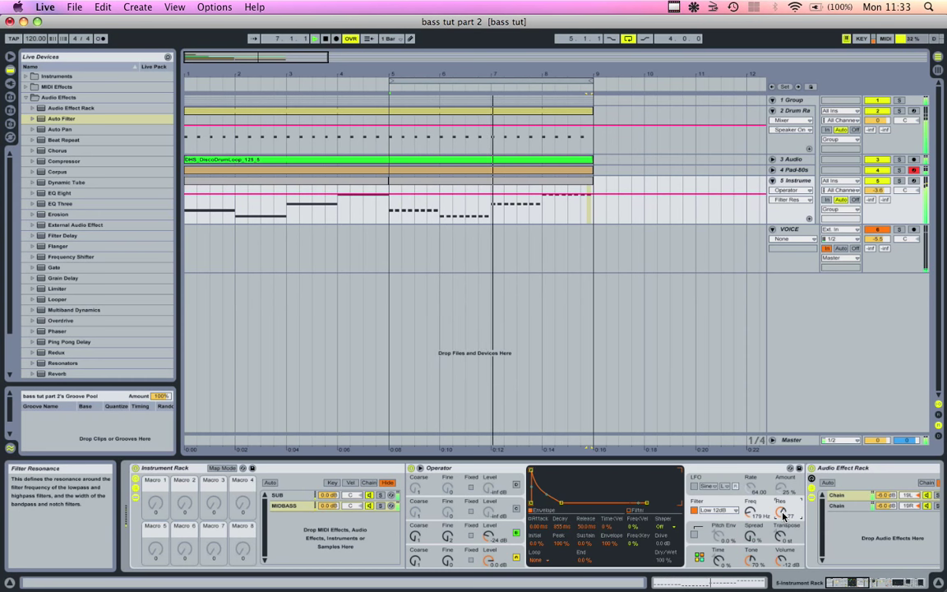
pyautogui.moveTo(782, 514); pyautogui.dragTo(785, 519)
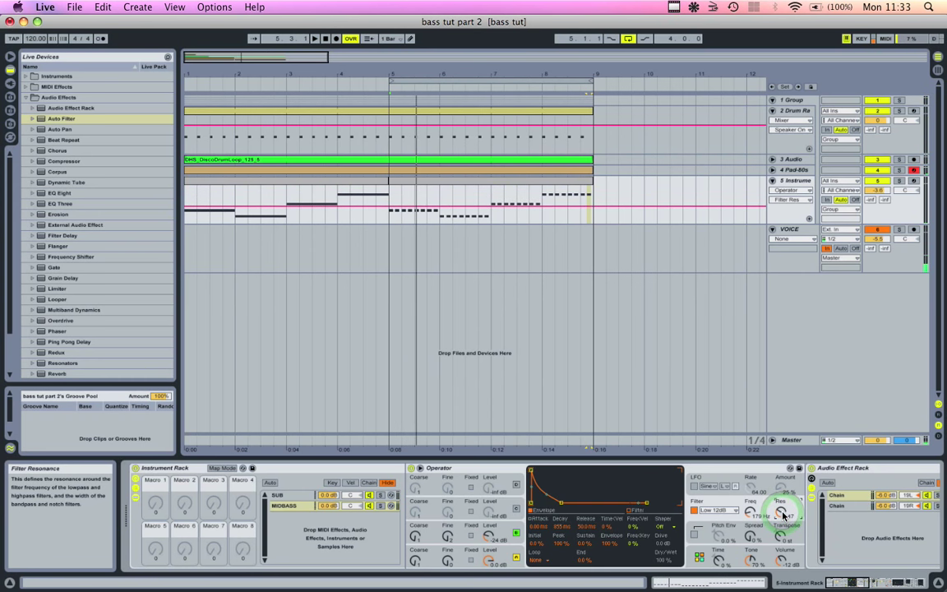
# Assign Filter Res as Operator's second velocity destination with an amount of 100
pyautogui.click(707, 541)
pyautogui.click(699, 555)
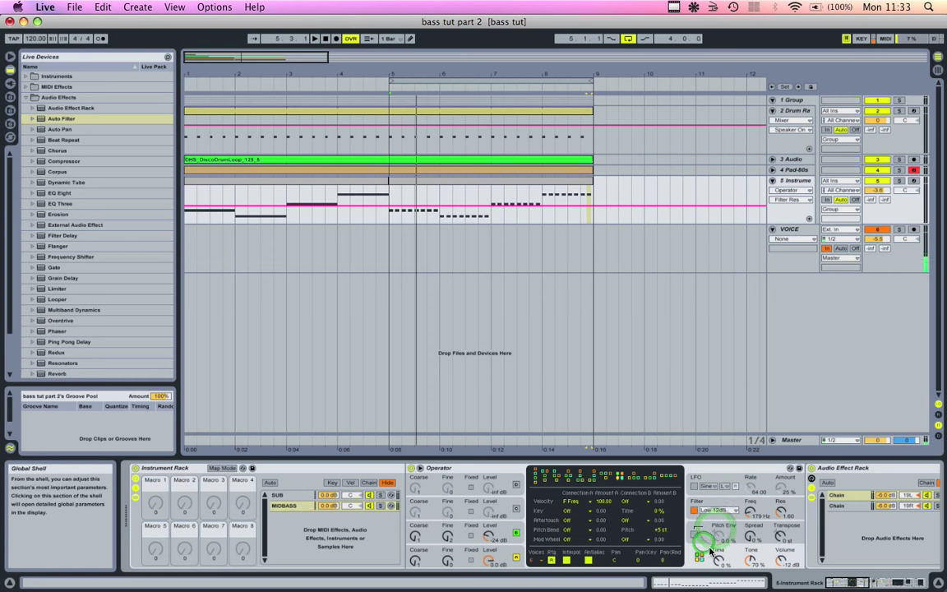
pyautogui.click(638, 502)
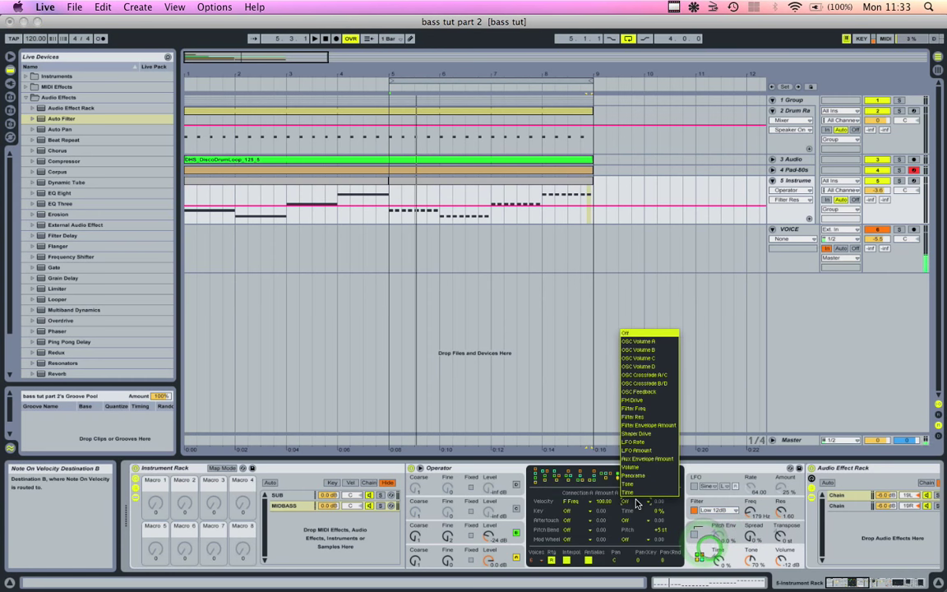
pyautogui.click(635, 419)
pyautogui.moveTo(661, 503); pyautogui.dragTo(661, 421)
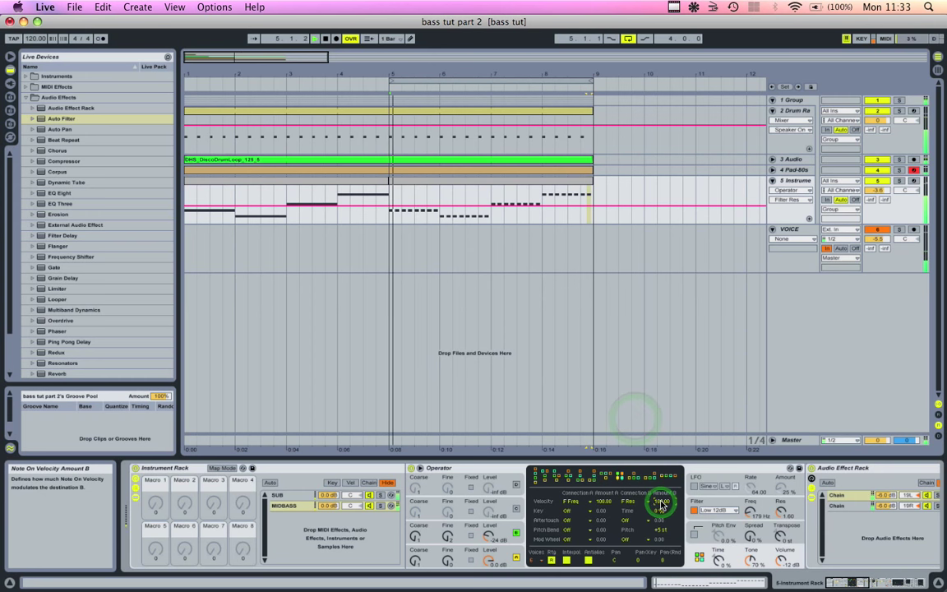
# Raise Operator's filter resonance to 3.57 while the loop plays
pyautogui.click(792, 497)
pyautogui.moveTo(792, 498); pyautogui.dragTo(782, 508)
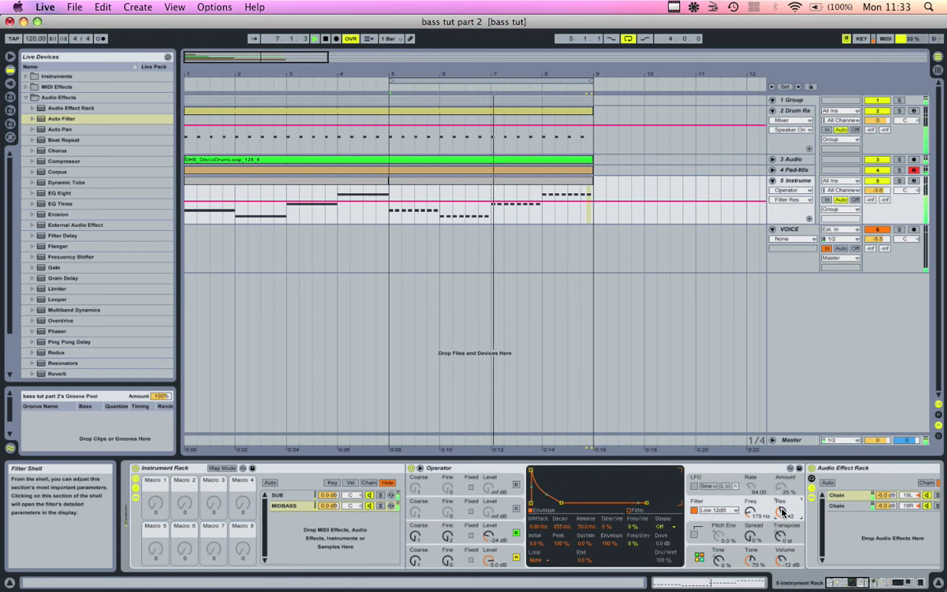
pyautogui.moveTo(781, 510); pyautogui.dragTo(781, 508)
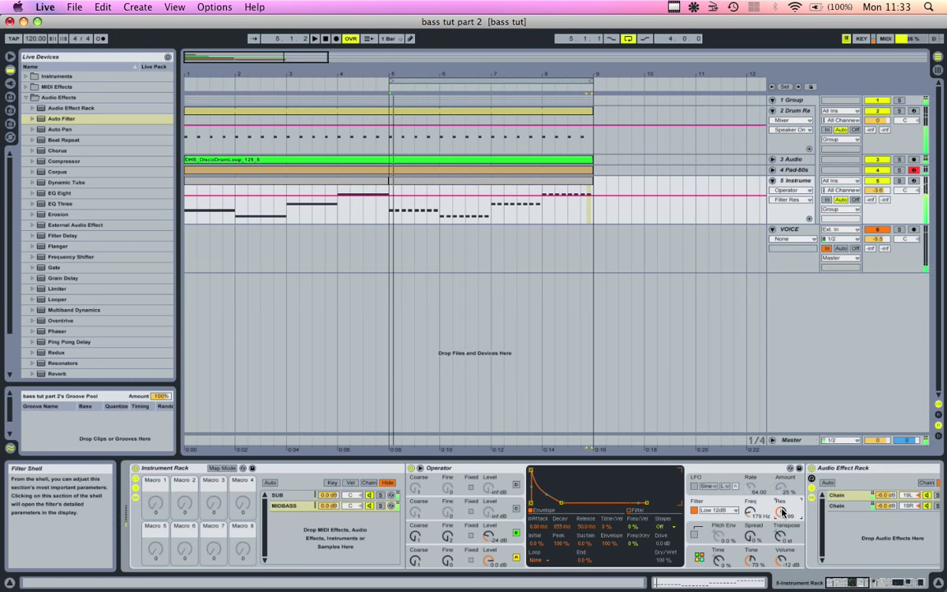
pyautogui.moveTo(782, 511); pyautogui.dragTo(781, 514)
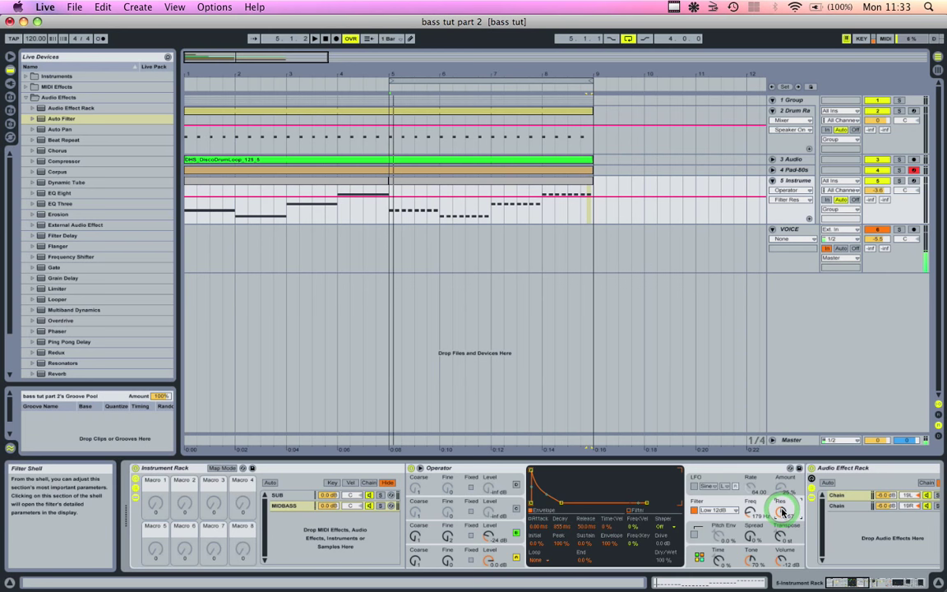
# Enable Operator's oscillator C with the Square 3 waveform and raise its level during playback
pyautogui.hscroll(2, 782, 512)
pyautogui.hscroll(-2, 781, 511)
pyautogui.click(516, 508)
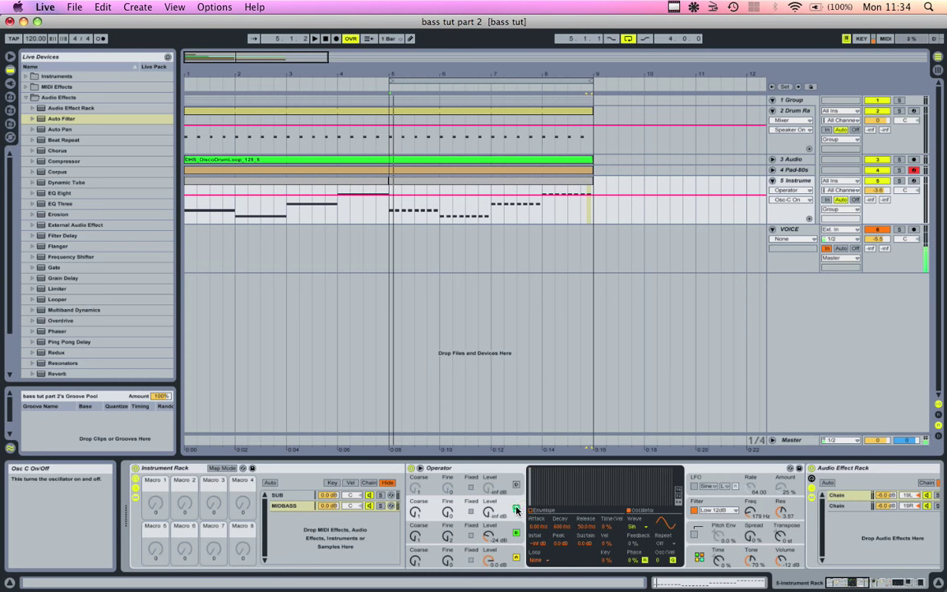
pyautogui.click(640, 524)
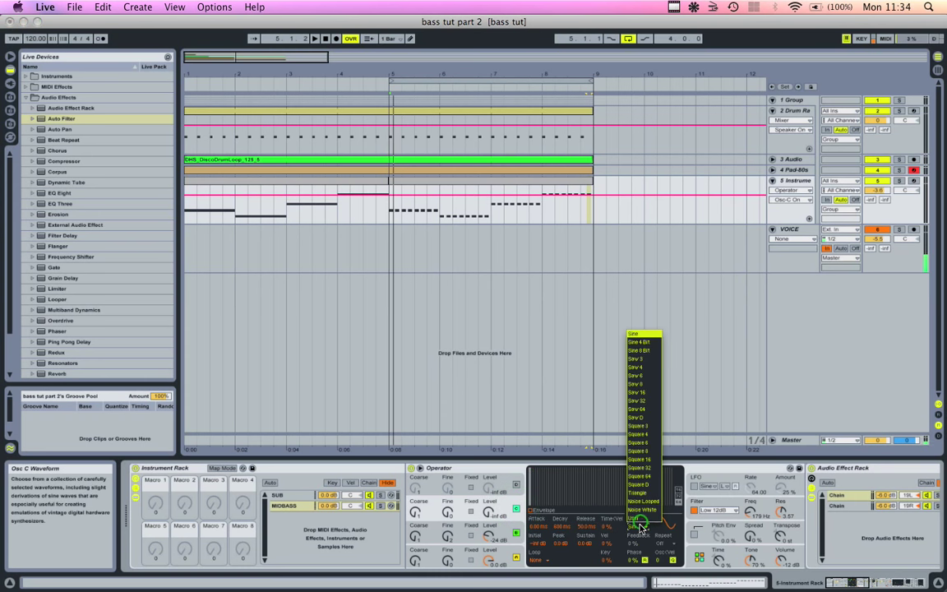
pyautogui.click(634, 427)
pyautogui.press('space')
pyautogui.moveTo(486, 516); pyautogui.dragTo(484, 511)
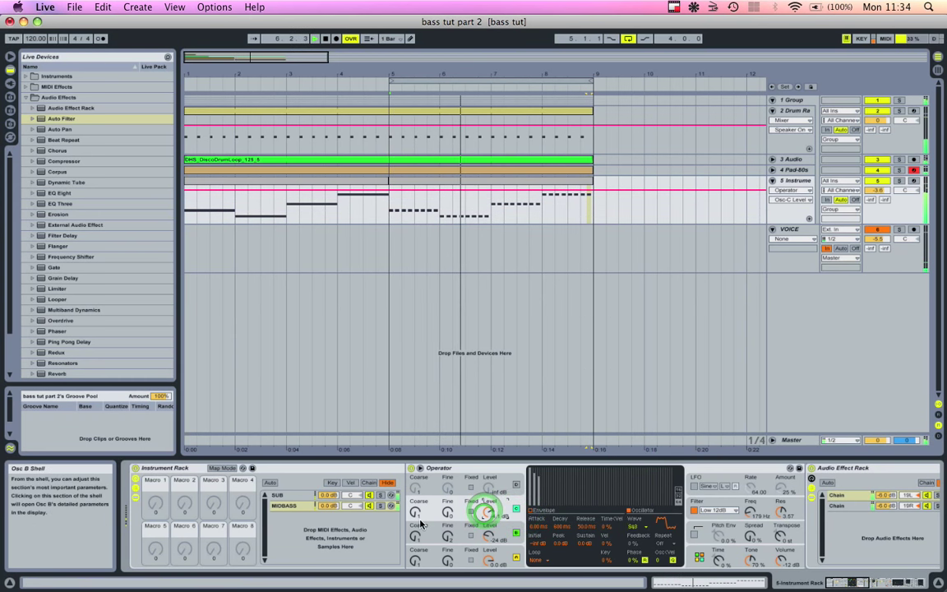
# Set oscillator C's coarse tuning to 2 and enable oscillator D at a level of -22 dB
pyautogui.moveTo(417, 516); pyautogui.dragTo(417, 517)
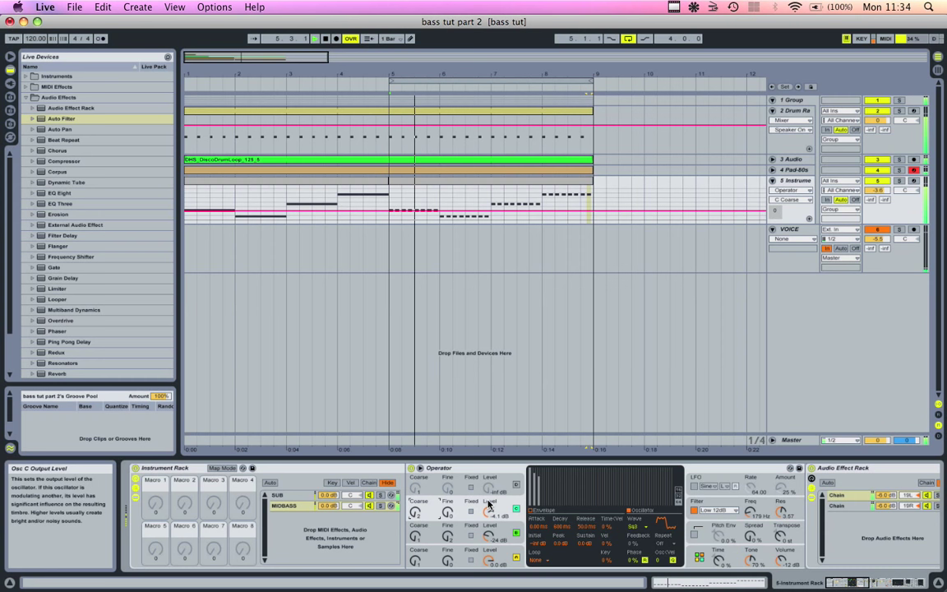
pyautogui.moveTo(491, 516); pyautogui.dragTo(490, 488)
pyautogui.click(516, 485)
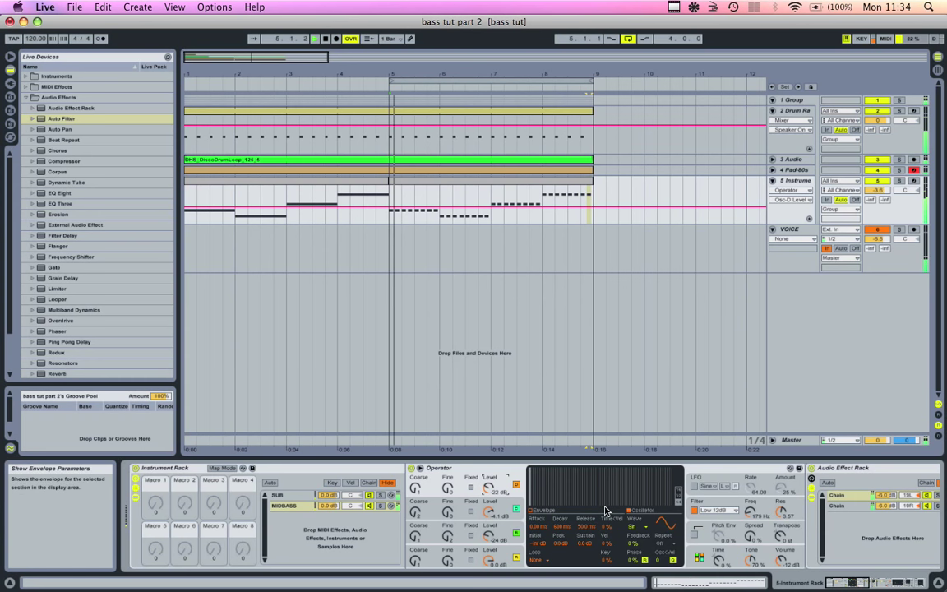
# Switch oscillators C and A off and on during playback to compare their contributions, and check oscillator D's coarse tuning
pyautogui.click(516, 511)
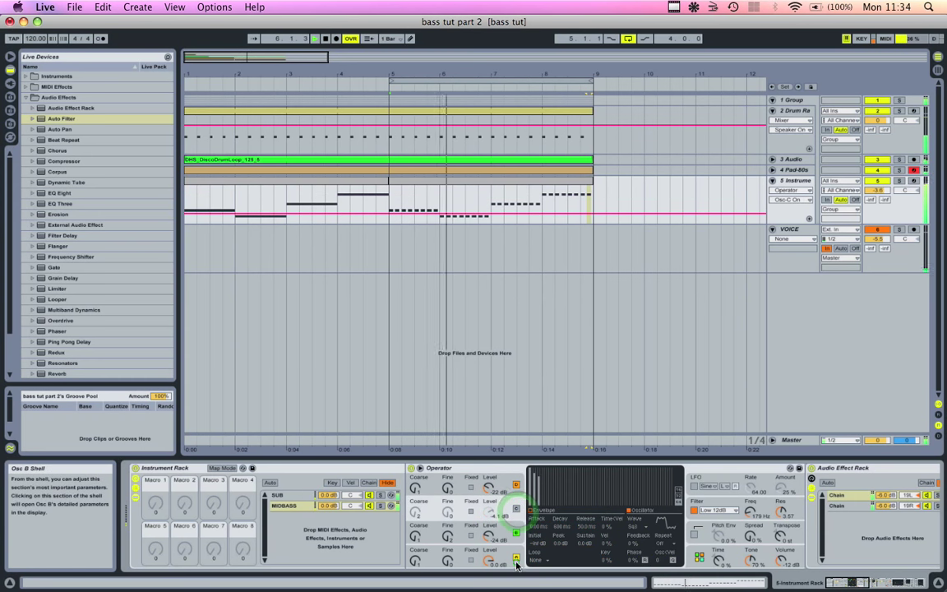
pyautogui.click(516, 557)
pyautogui.click(517, 509)
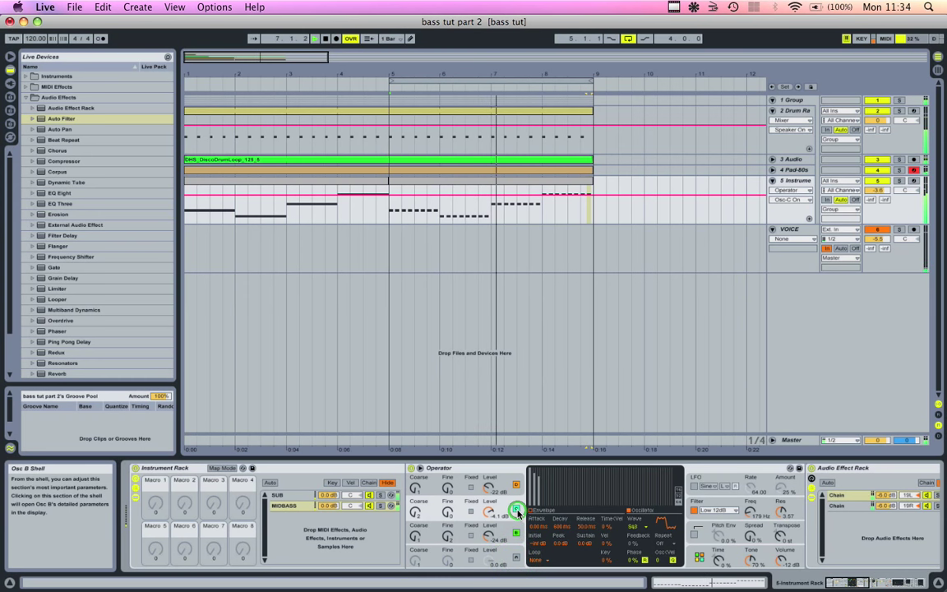
pyautogui.click(517, 509)
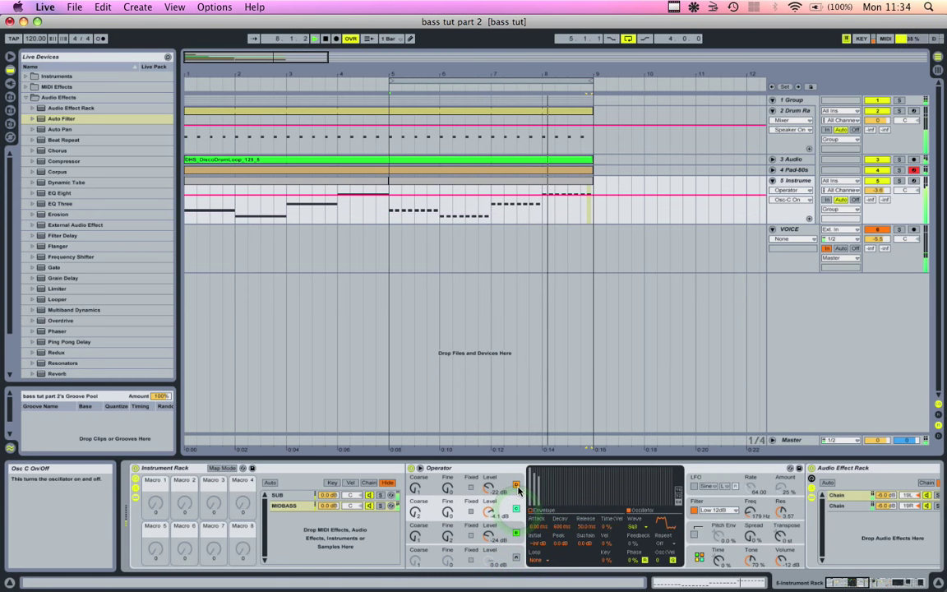
pyautogui.click(516, 560)
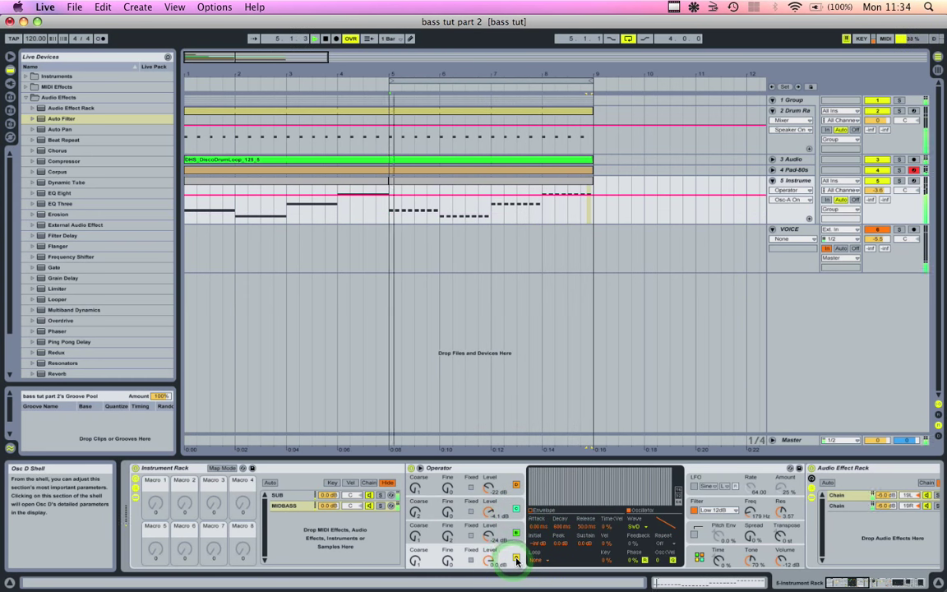
pyautogui.click(418, 490)
pyautogui.moveTo(416, 493); pyautogui.dragTo(416, 493)
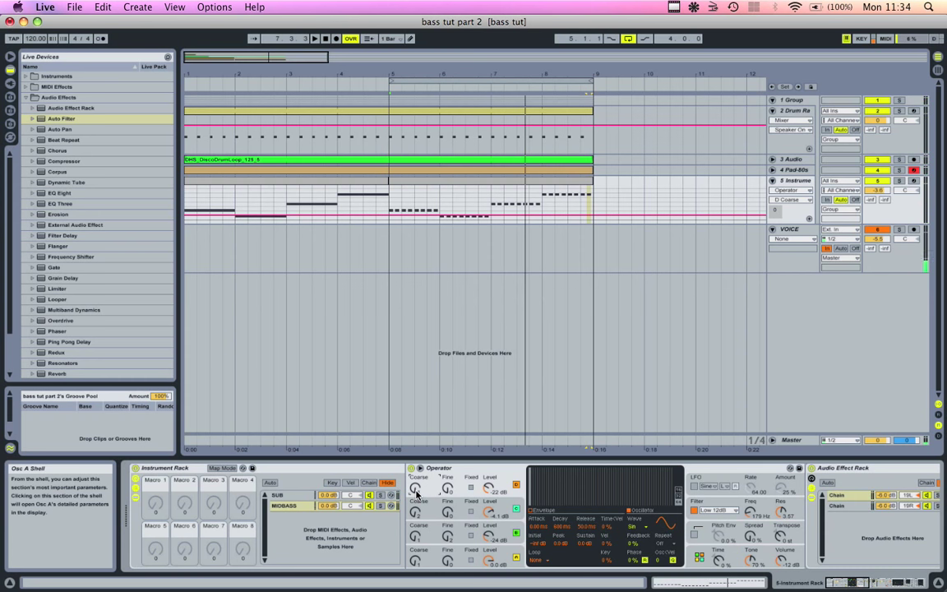
# In the SUB chain's Operator, enable oscillator C, shift its phase and set its coarse tuning to 2
pyautogui.doubleClick(288, 497)
pyautogui.click(288, 498)
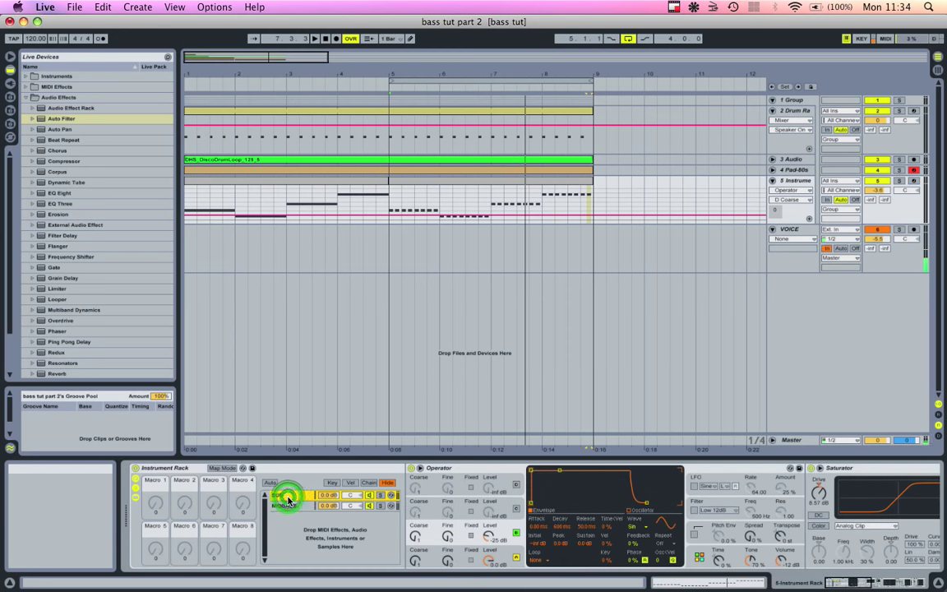
pyautogui.click(514, 508)
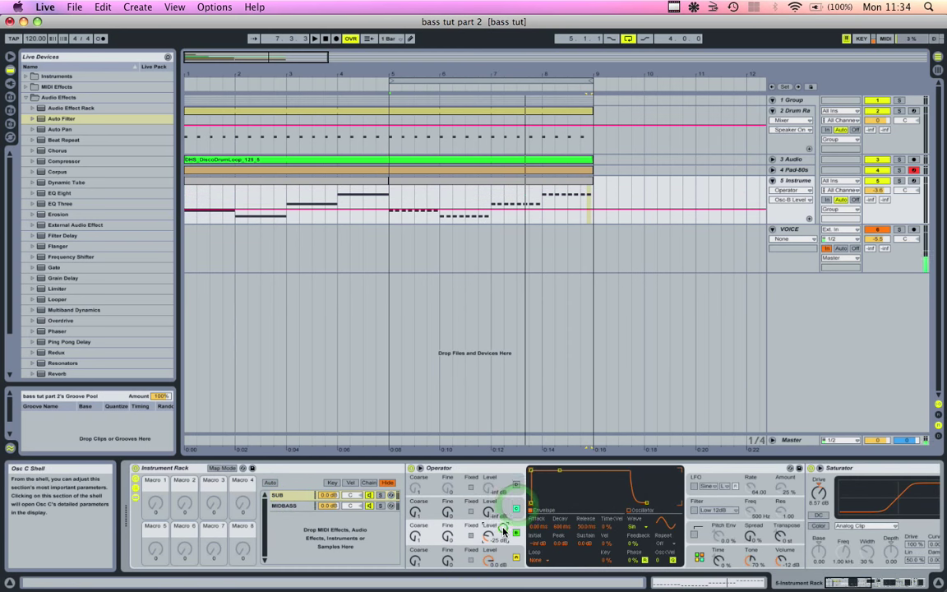
pyautogui.click(635, 545)
pyautogui.moveTo(633, 561); pyautogui.dragTo(633, 562)
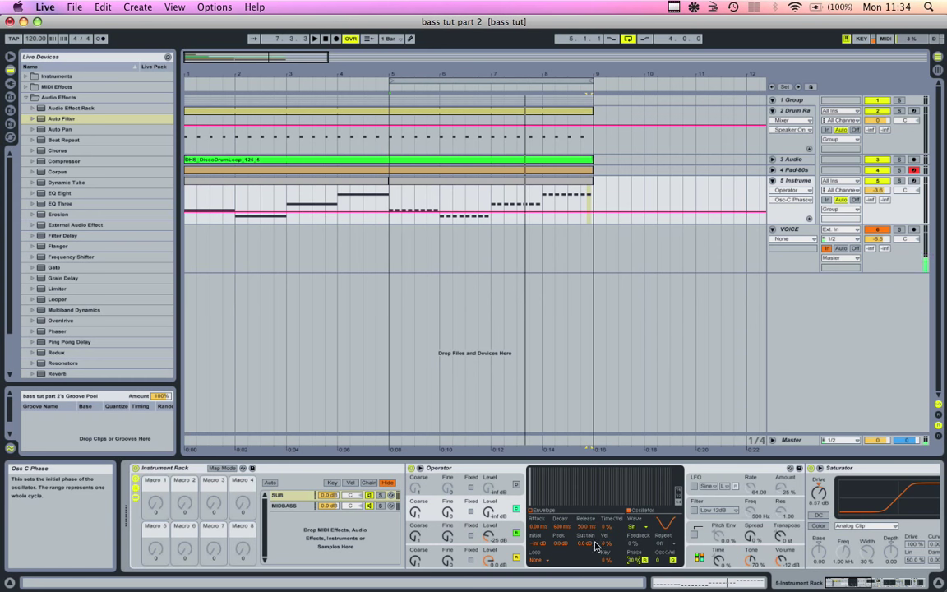
pyautogui.click(416, 511)
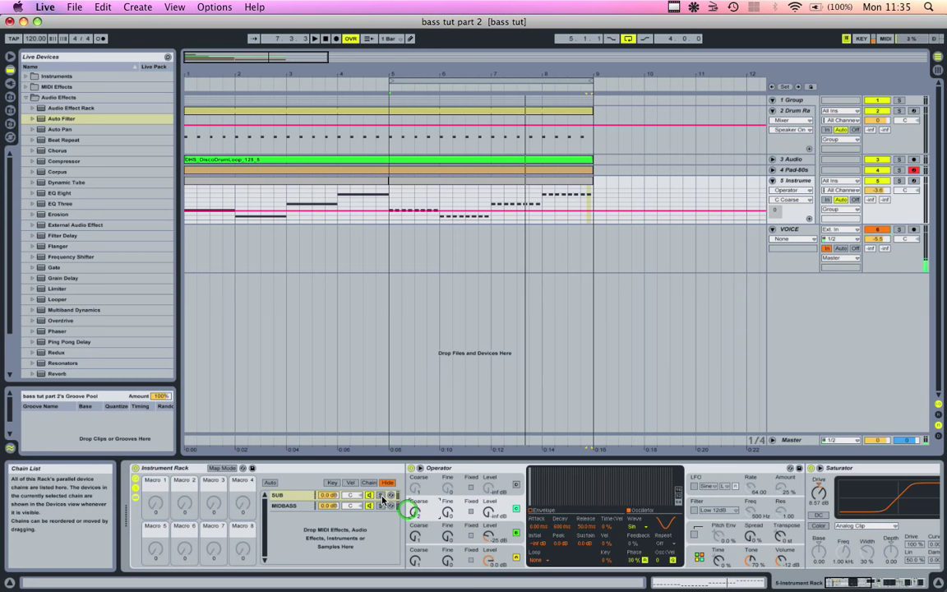
# With the SUB chain temporarily soloed during playback, set oscillator C's level to -0.3 dB and oscillator D's to -14 dB
pyautogui.press('space')
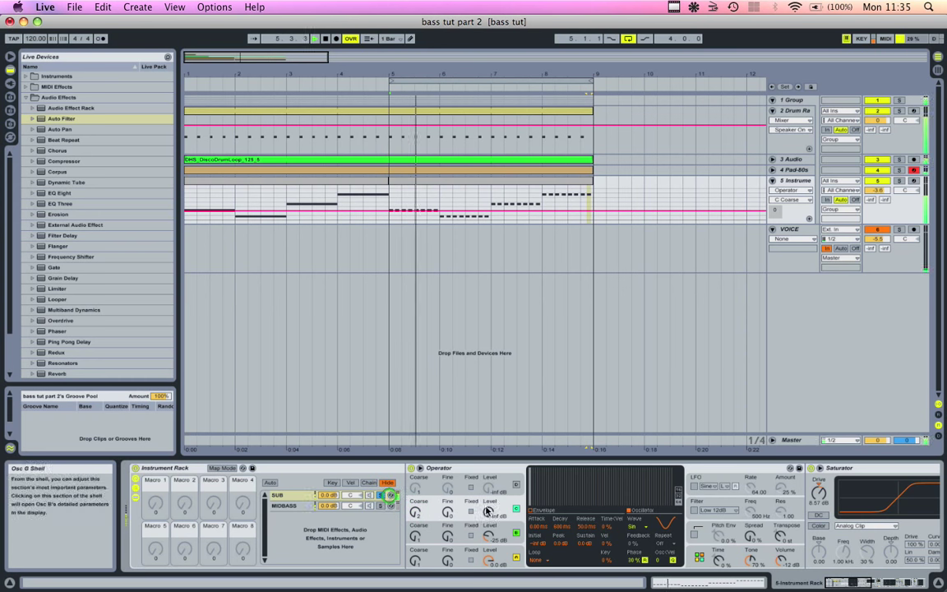
pyautogui.moveTo(493, 511); pyautogui.dragTo(491, 511)
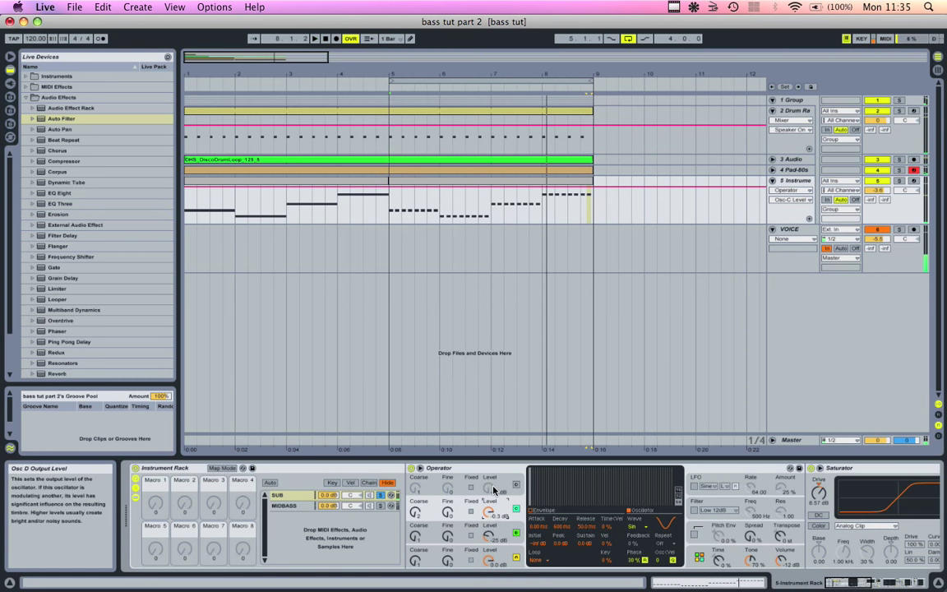
pyautogui.moveTo(493, 490); pyautogui.dragTo(491, 493)
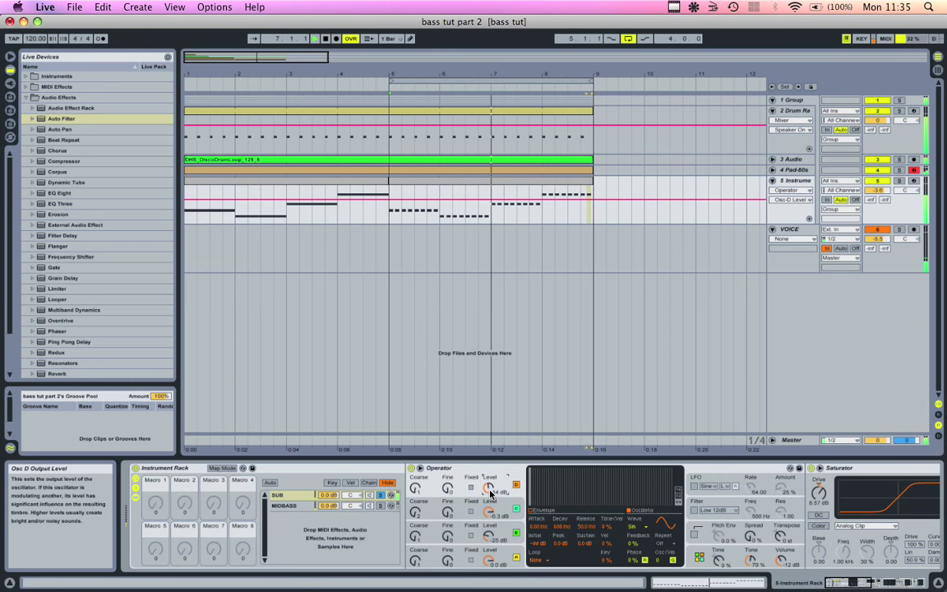
pyautogui.click(379, 495)
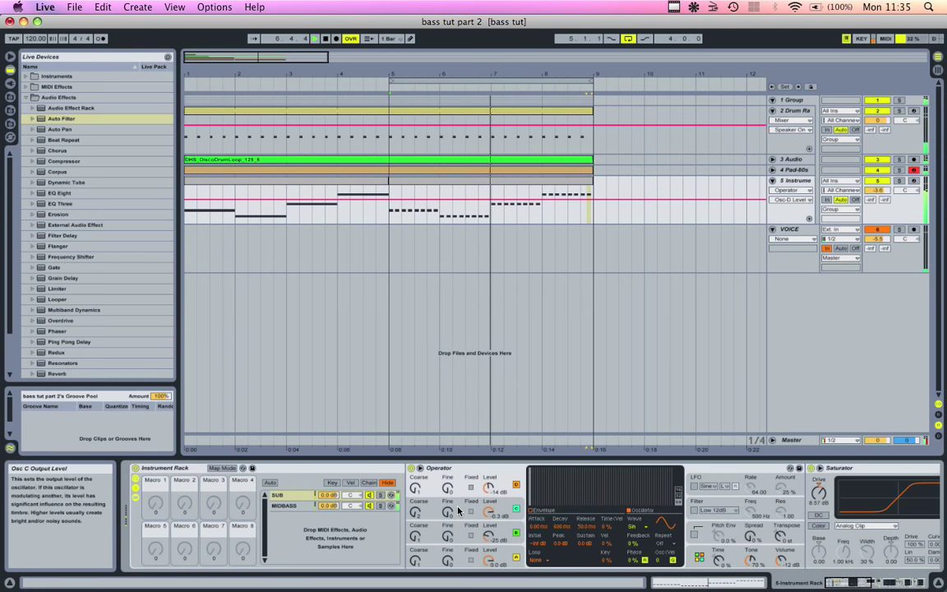
# In the MIDBASS chain's Operator, lower oscillator C's level to -15 dB and oscillator D's to -26 dB
pyautogui.click(285, 504)
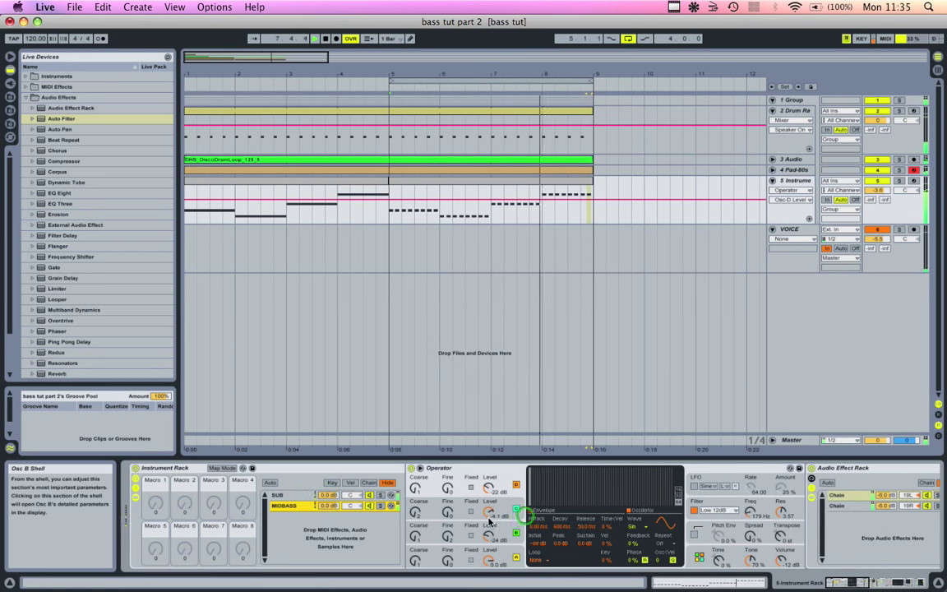
pyautogui.moveTo(489, 520); pyautogui.dragTo(489, 533)
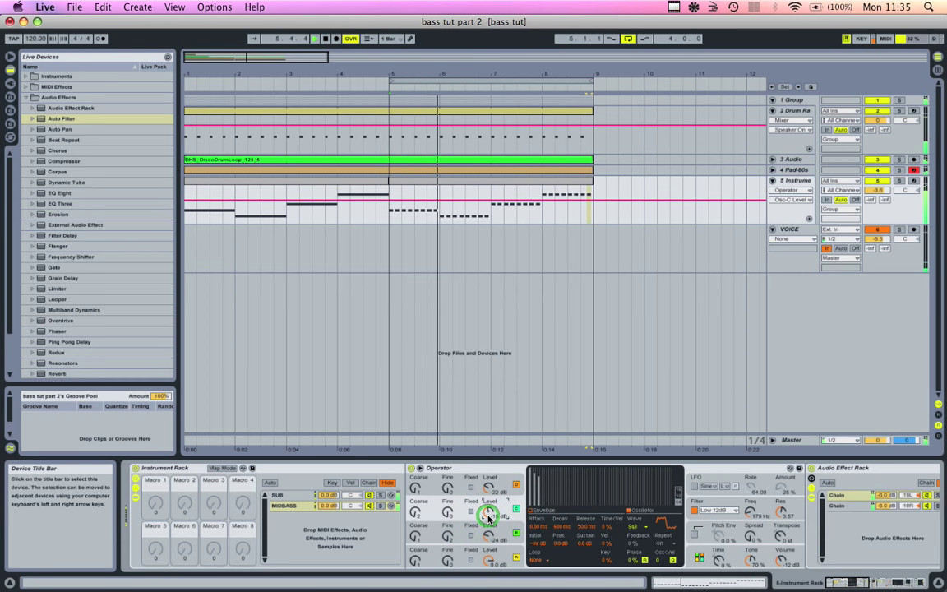
pyautogui.moveTo(487, 494); pyautogui.dragTo(487, 494)
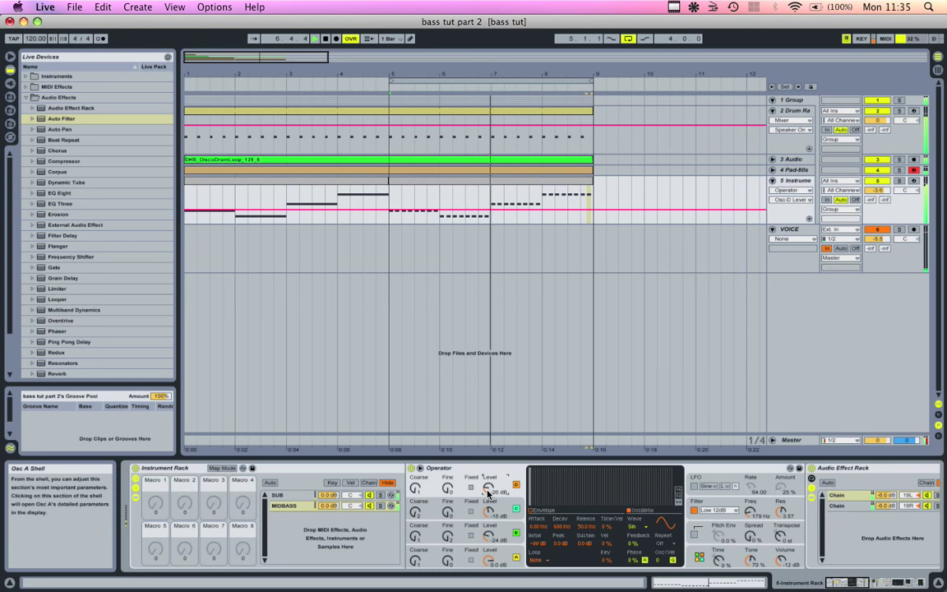
# Add velocity sensitivity to oscillator D's level, set oscillator C's to 27 %, and shift oscillator C's phase
pyautogui.click(606, 546)
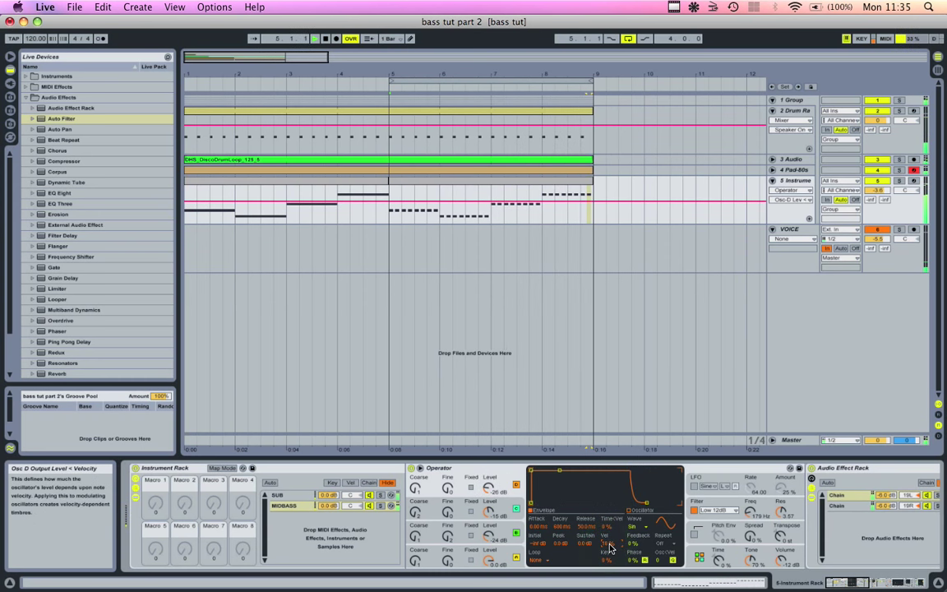
pyautogui.click(501, 509)
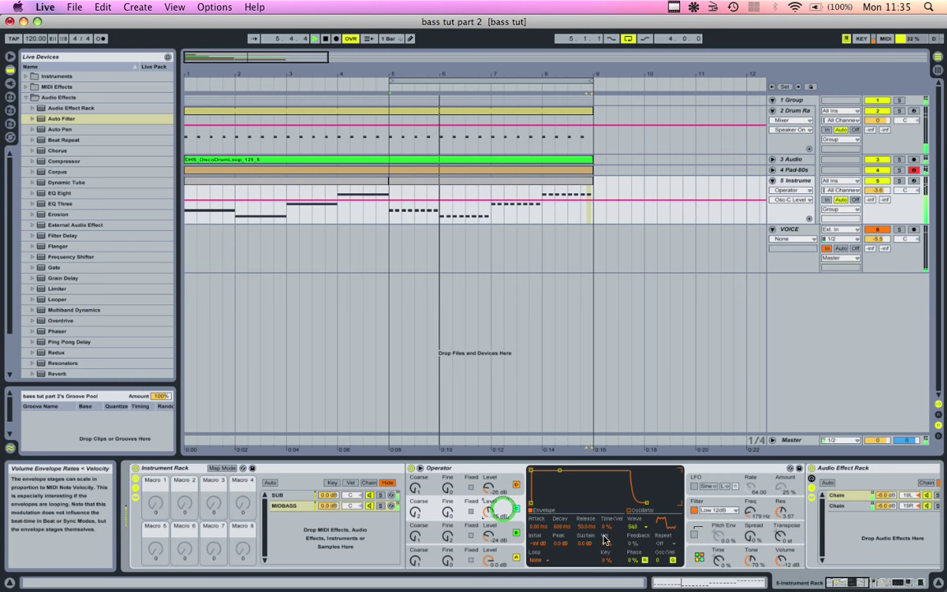
pyautogui.click(605, 544)
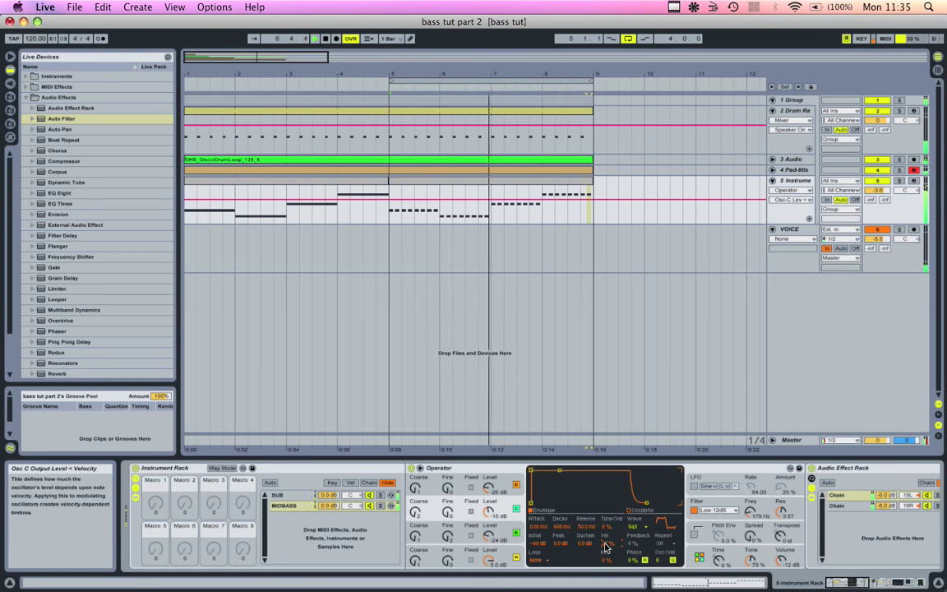
pyautogui.click(631, 559)
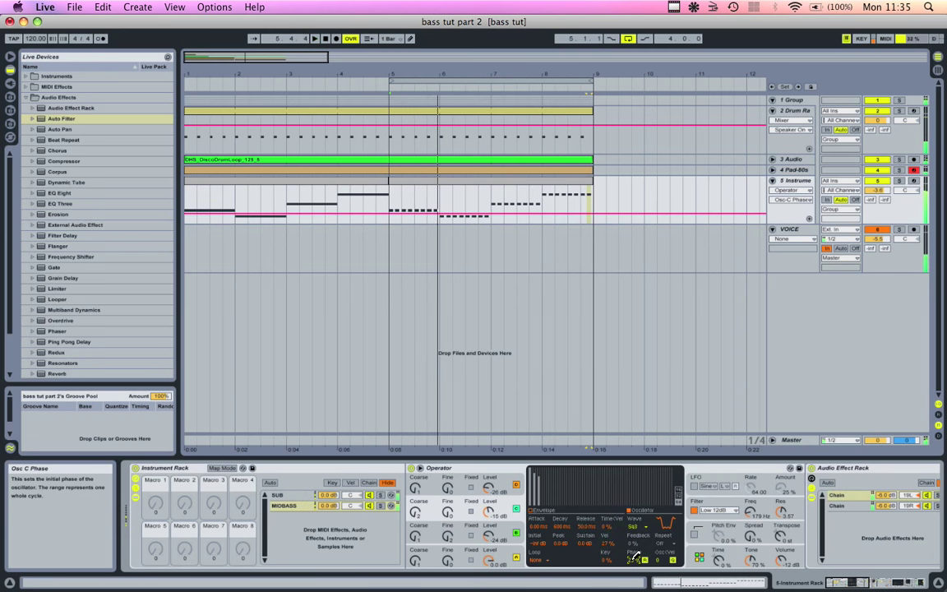
# Enlarge the instrument track's lane in the arrangement and play its first four-bar clip
pyautogui.hscroll(8, 593, 512)
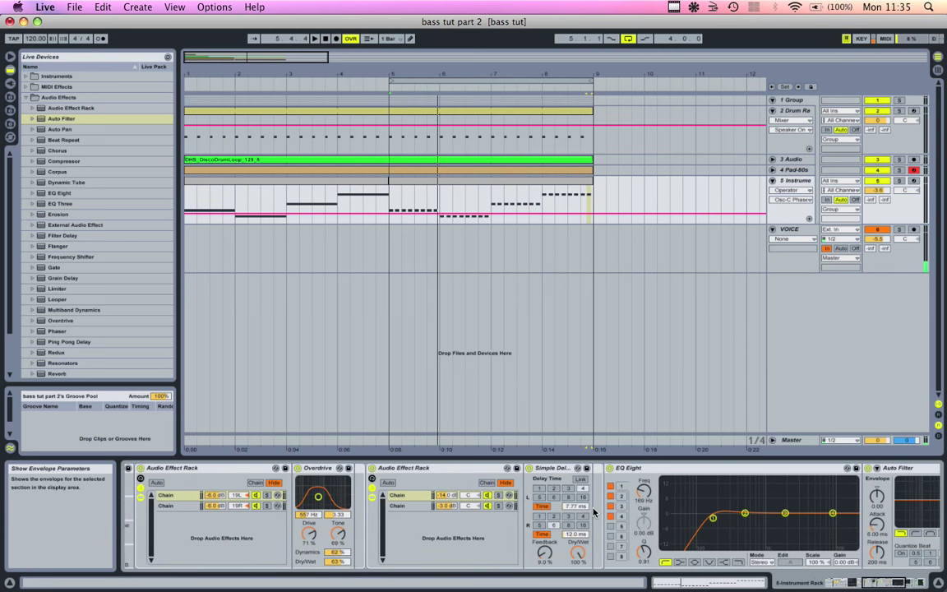
pyautogui.hscroll(5, 593, 511)
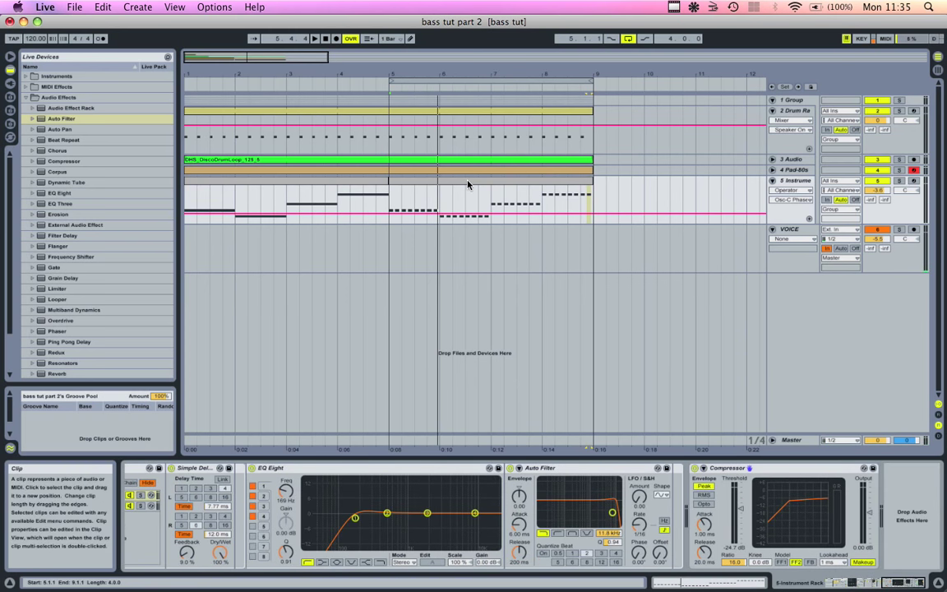
pyautogui.click(539, 217)
pyautogui.moveTo(779, 222); pyautogui.dragTo(779, 271)
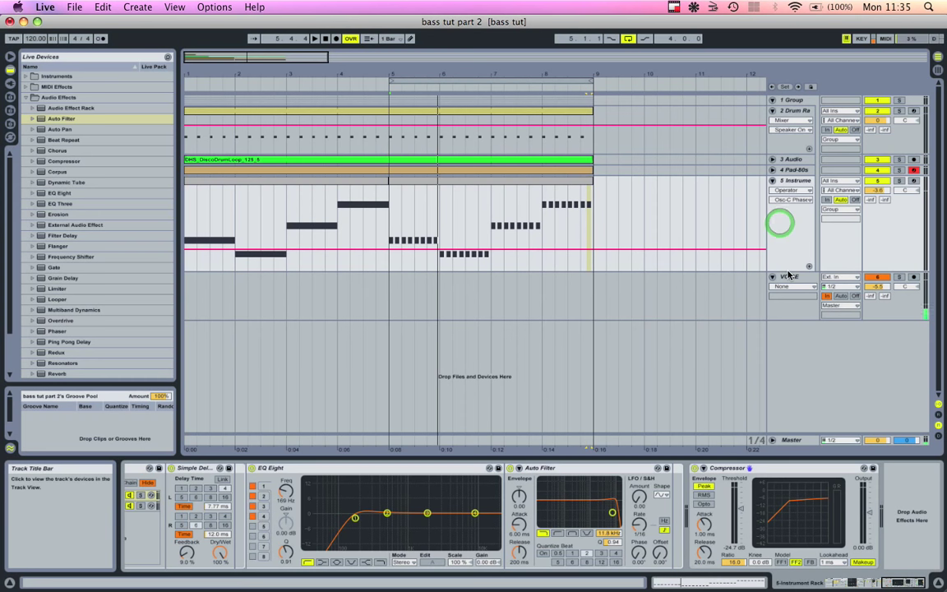
pyautogui.click(377, 181)
pyautogui.press('space')
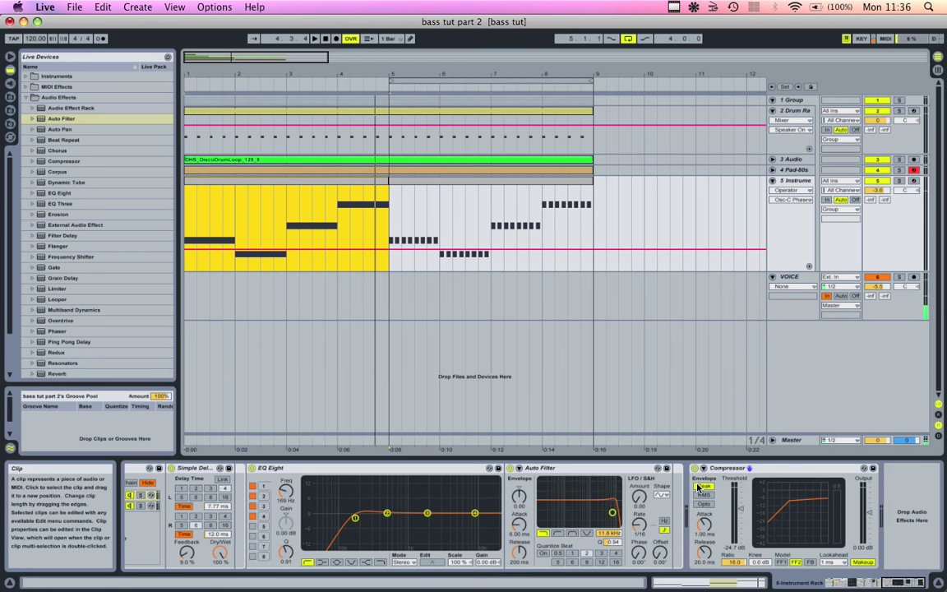
# Set the Auto Filter's LFO amount to 30.0 and display its frequency automation on the instrument track
pyautogui.click(640, 498)
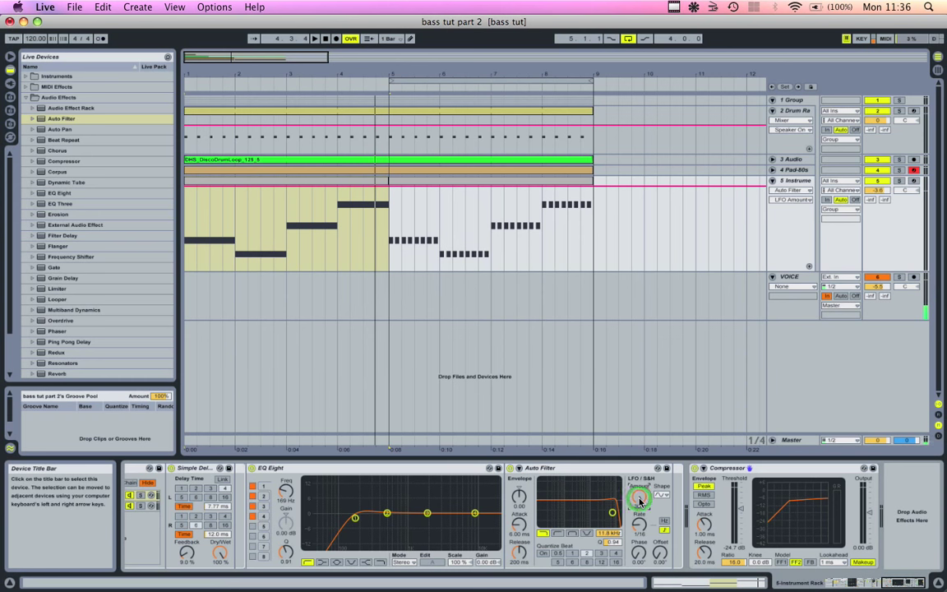
pyautogui.click(609, 534)
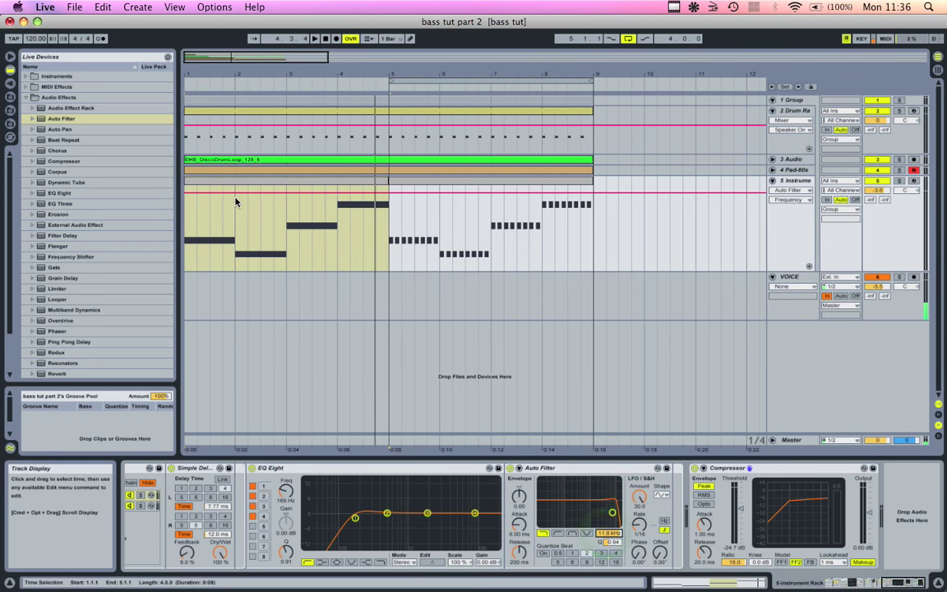
# Draw zigzag Auto Filter frequency automation across bars 1 to 3, starting at about 279 Hz and ending at about 116 Hz
pyautogui.moveTo(233, 195); pyautogui.dragTo(230, 199)
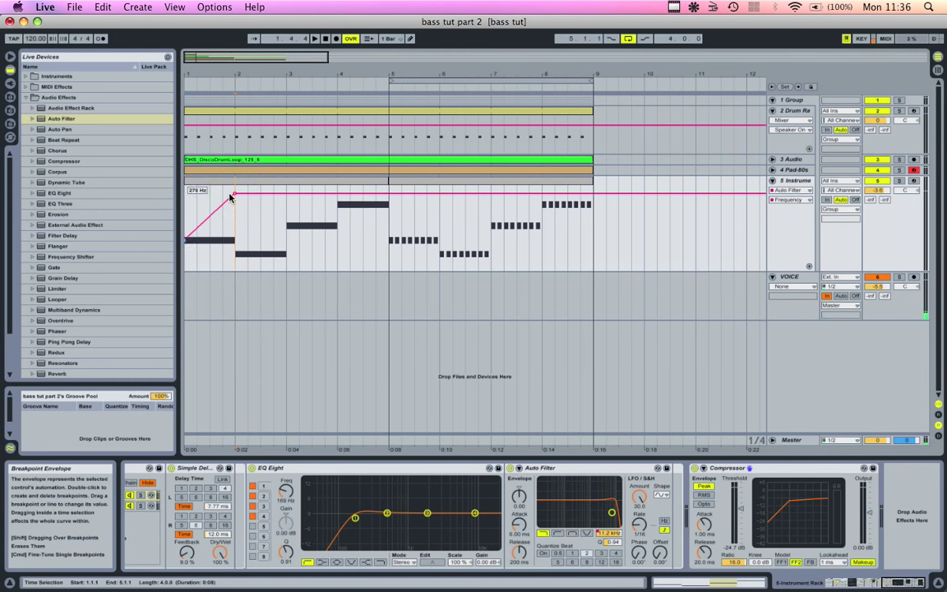
pyautogui.click(255, 204)
pyautogui.click(274, 184)
pyautogui.moveTo(275, 194); pyautogui.dragTo(314, 248)
pyautogui.click(243, 244)
pyautogui.click(315, 200)
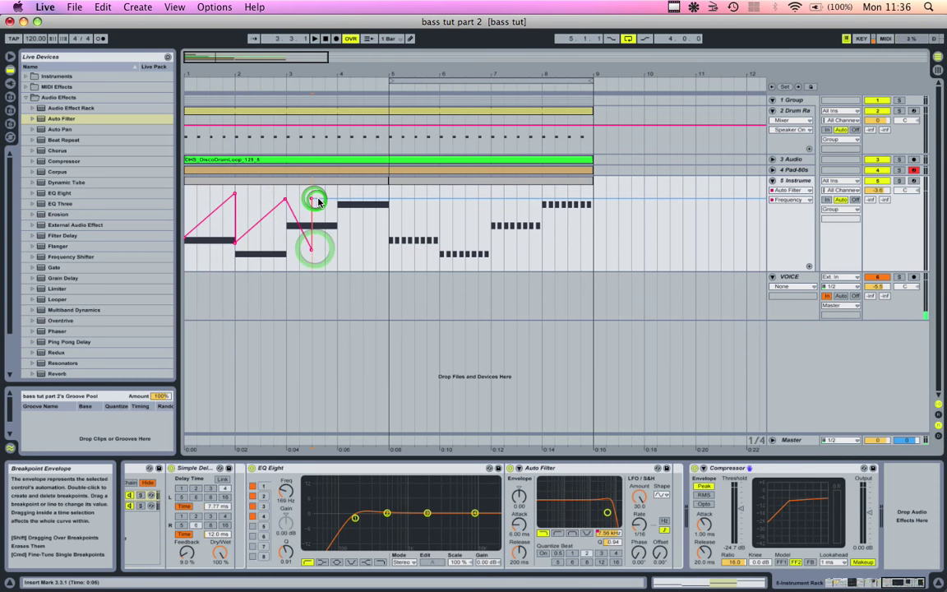
pyautogui.moveTo(317, 199)
pyautogui.mouseDown()
pyautogui.moveTo(317, 245)
pyautogui.moveTo(366, 245)
pyautogui.moveTo(310, 240)
pyautogui.moveTo(317, 204)
pyautogui.moveTo(327, 202)
pyautogui.mouseUp()
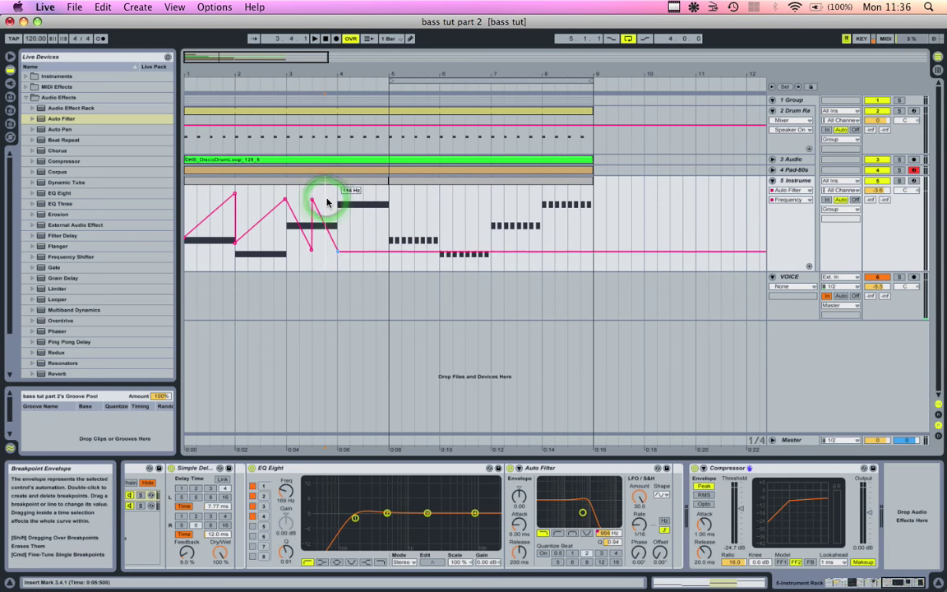
# Continue the frequency automation through bar 4 with a rise to mid-bar, a drop to about 132 Hz and a rise to 19.9 kHz
pyautogui.moveTo(339, 254); pyautogui.dragTo(366, 205)
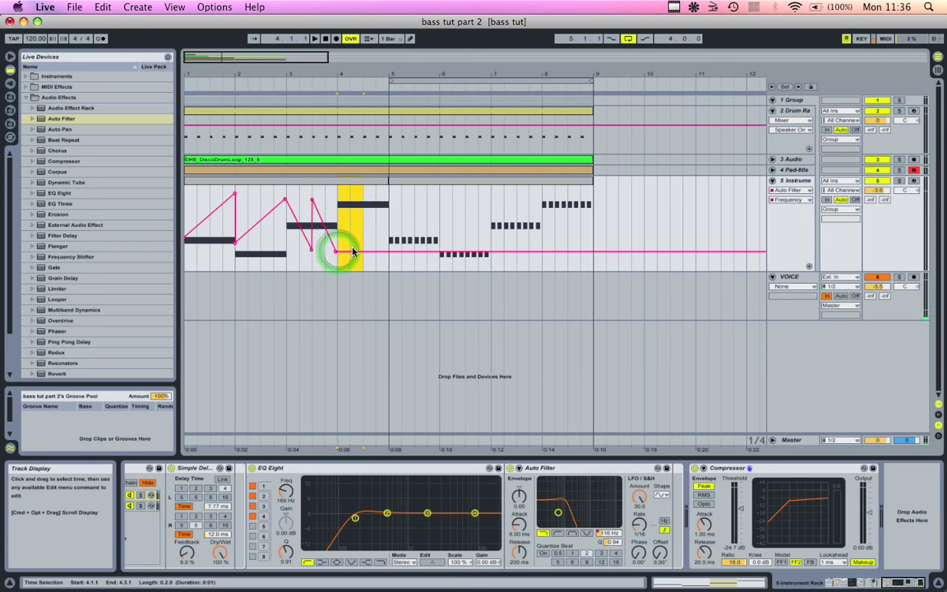
pyautogui.moveTo(353, 252); pyautogui.dragTo(362, 207)
pyautogui.click(362, 206)
pyautogui.click(358, 230)
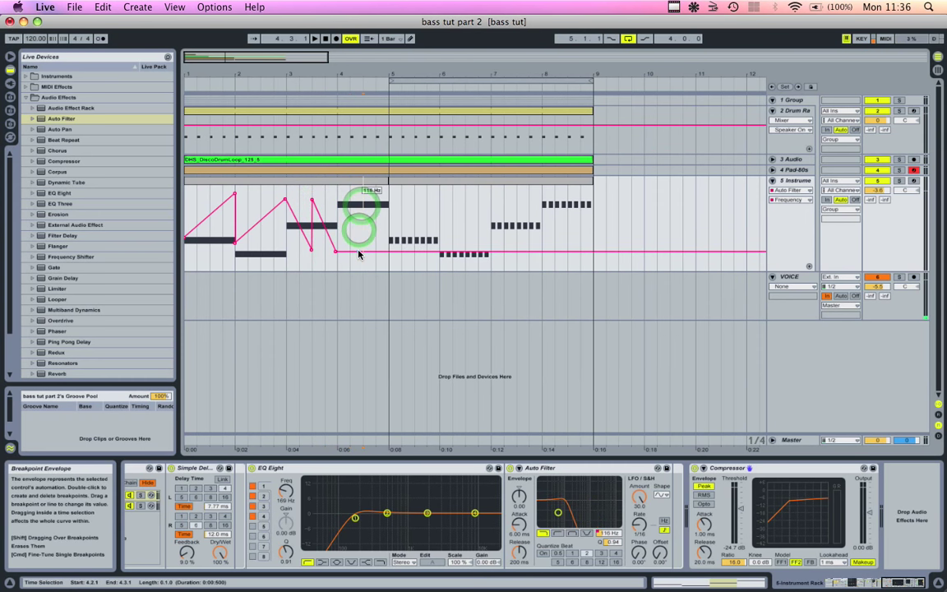
pyautogui.moveTo(360, 251)
pyautogui.mouseDown()
pyautogui.moveTo(362, 204)
pyautogui.moveTo(368, 250)
pyautogui.mouseUp()
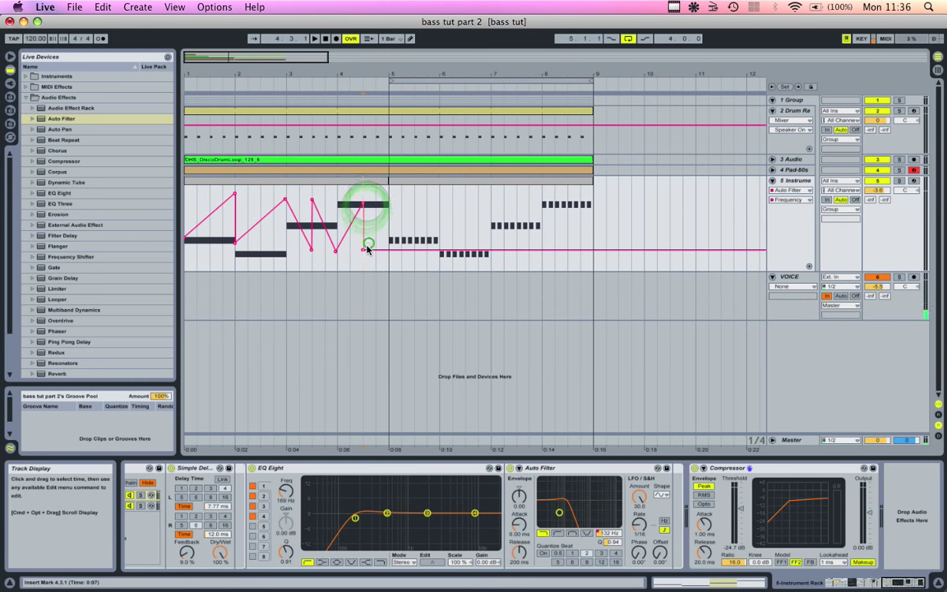
pyautogui.doubleClick(369, 250)
pyautogui.moveTo(369, 250); pyautogui.dragTo(384, 186)
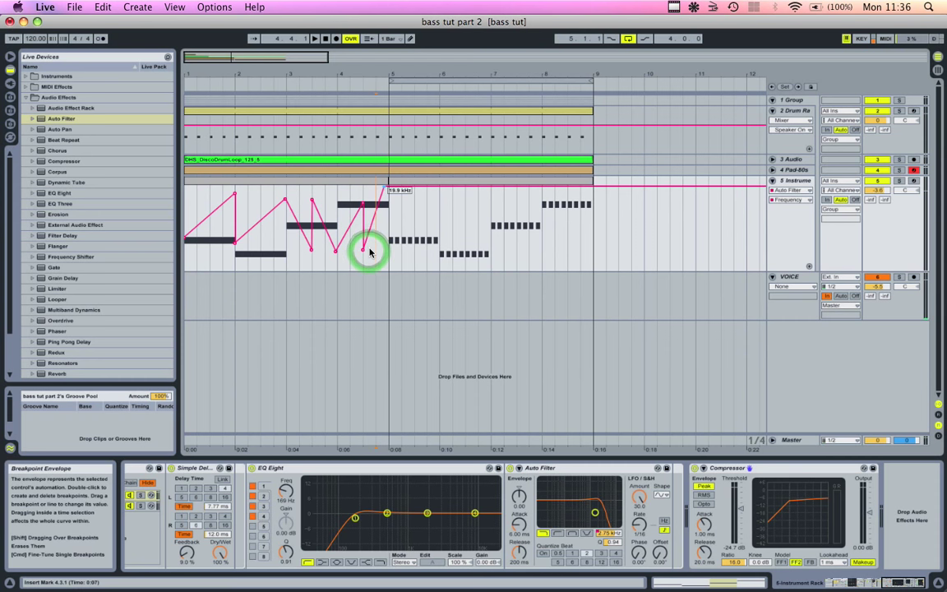
# Move the 19.9 kHz frequency breakpoint slightly earlier in bar 4 and play the first four-bar clip
pyautogui.press('space')
pyautogui.click(374, 185)
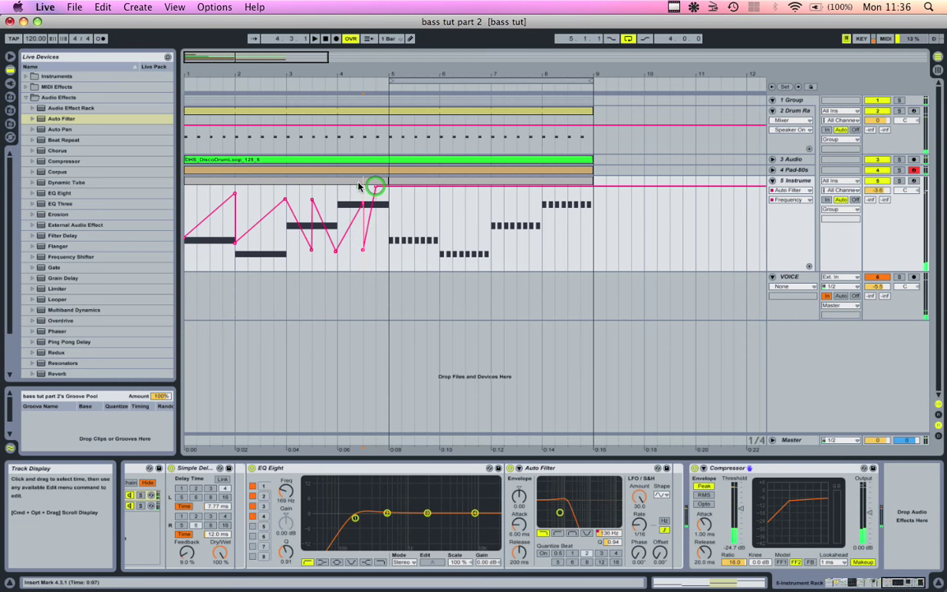
pyautogui.press('space')
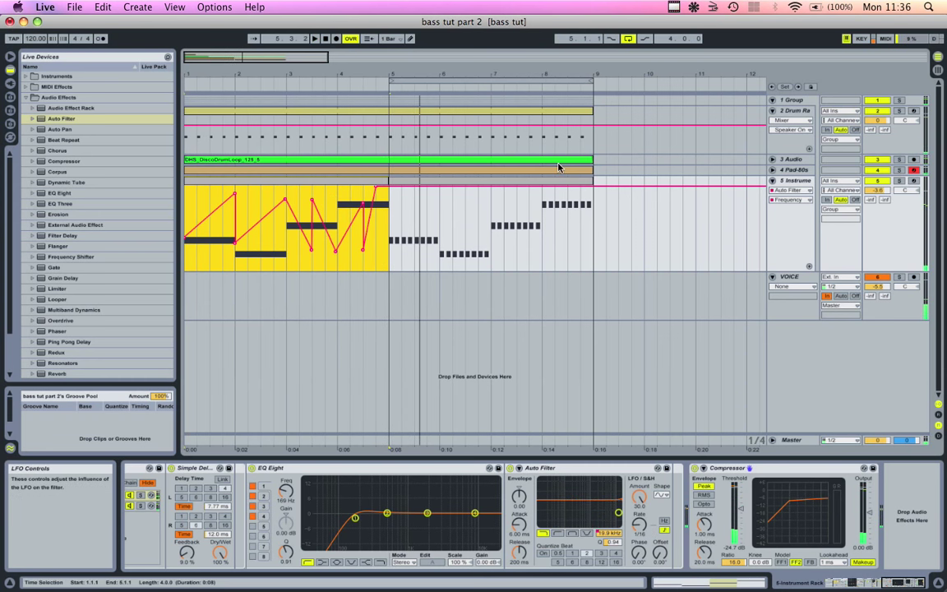
# Add frequency breakpoints around the start of bar 5, forming a sharp drop and a rise back to 19.9 kHz by mid-bar
pyautogui.click(396, 191)
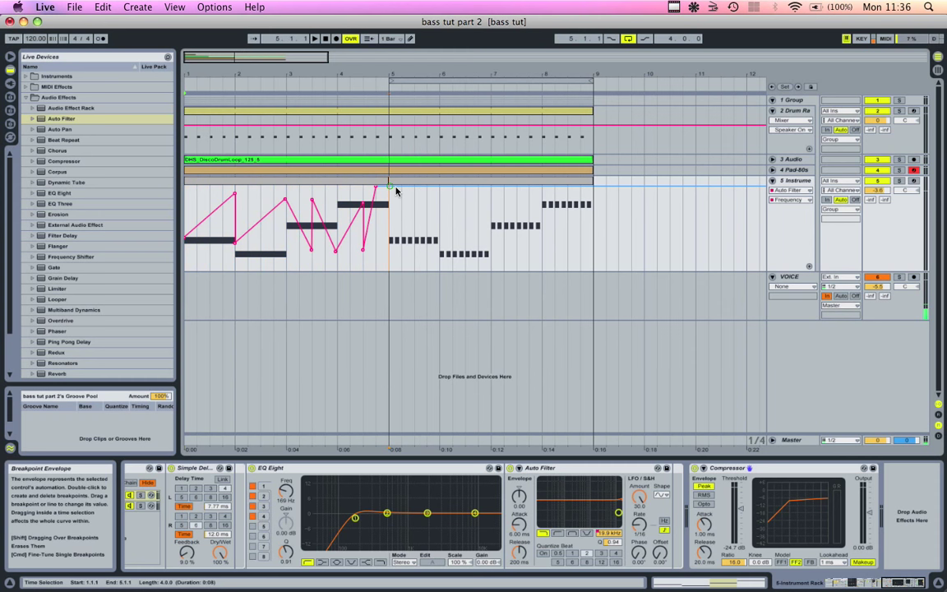
pyautogui.click(397, 189)
pyautogui.click(392, 189)
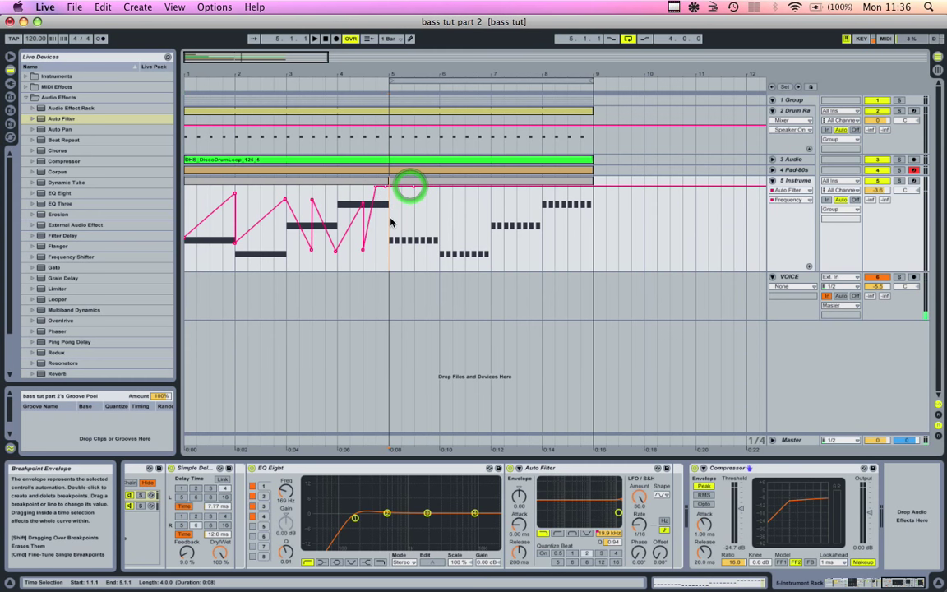
pyautogui.click(398, 188)
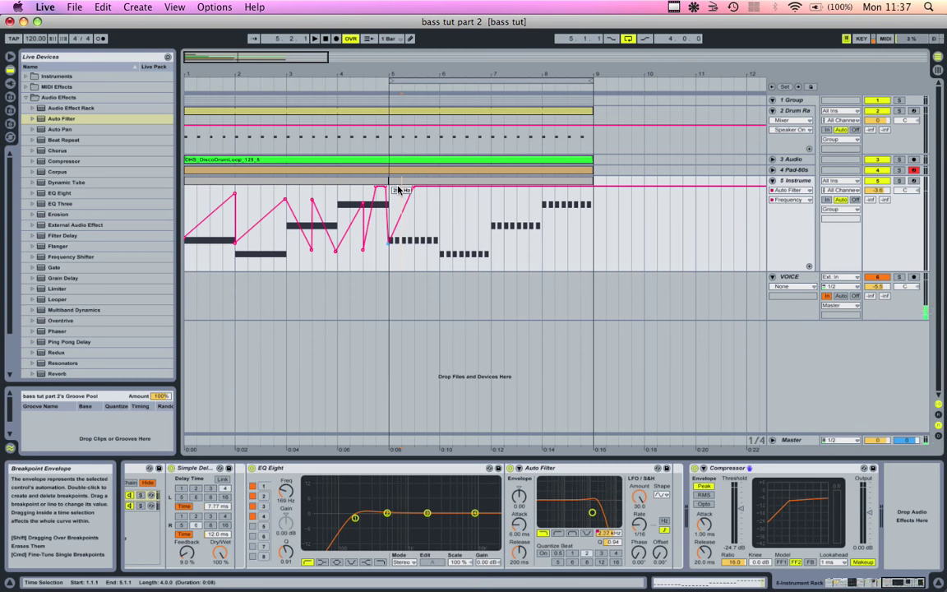
# With the loop playing, continue the zigzag frequency automation through bar 8, alternating 19.9 kHz peaks with mid-range dips
pyautogui.press('space')
pyautogui.doubleClick(436, 186)
pyautogui.moveTo(436, 187); pyautogui.dragTo(484, 186)
pyautogui.doubleClick(478, 226)
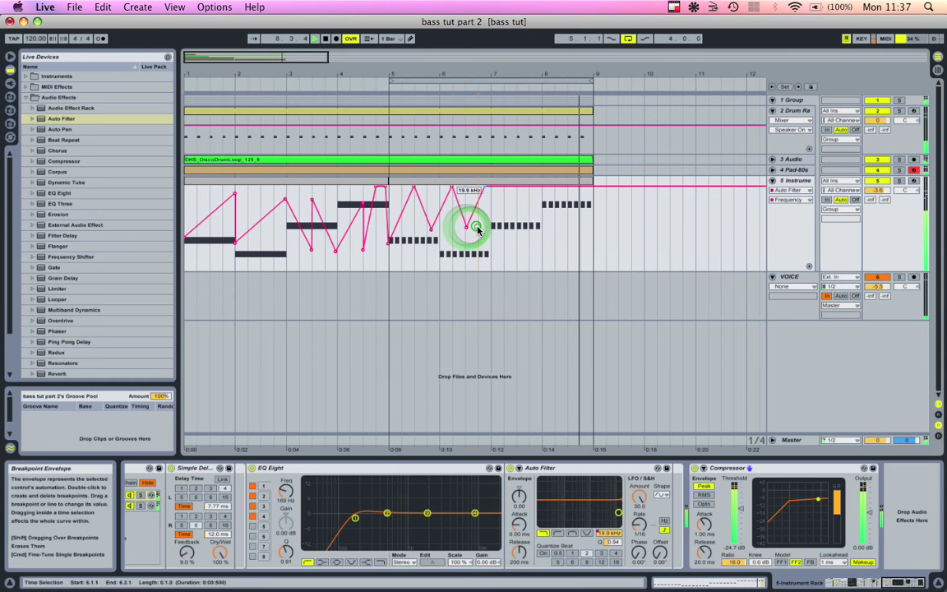
pyautogui.moveTo(477, 230); pyautogui.dragTo(567, 188)
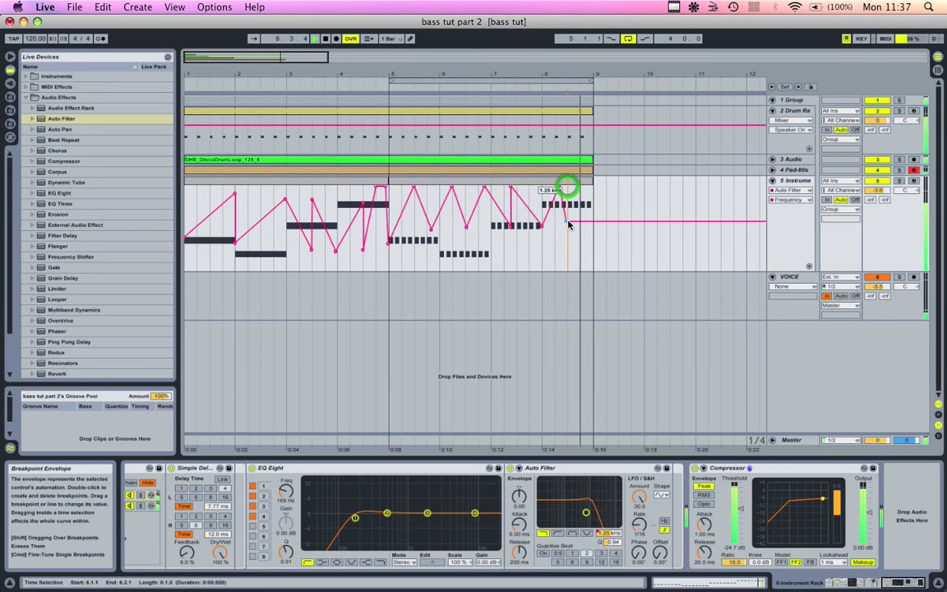
pyautogui.click(566, 219)
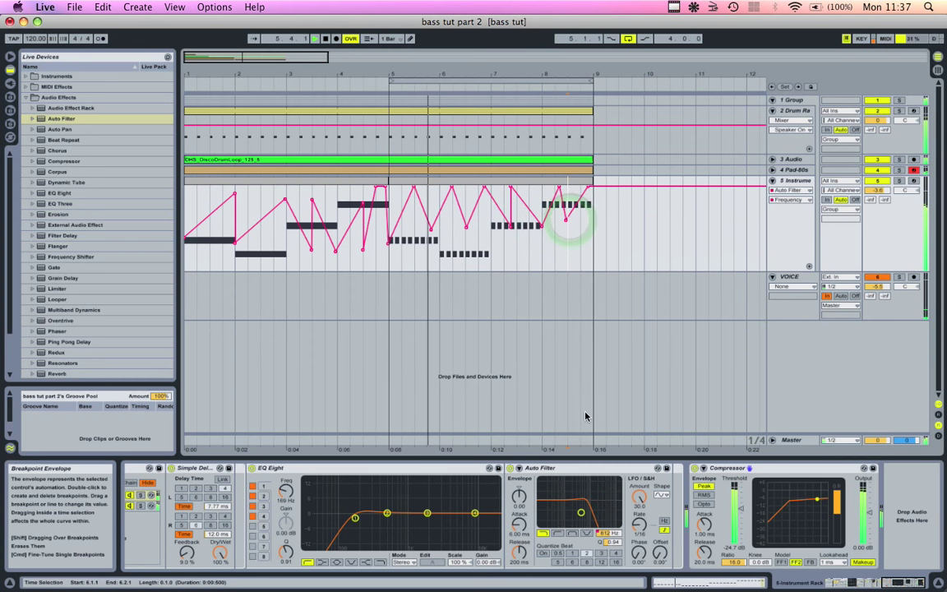
# Set the Auto Filter's Q to about 1.82 and display its LFO sync rate automation
pyautogui.click(611, 535)
pyautogui.moveTo(614, 538); pyautogui.dragTo(614, 541)
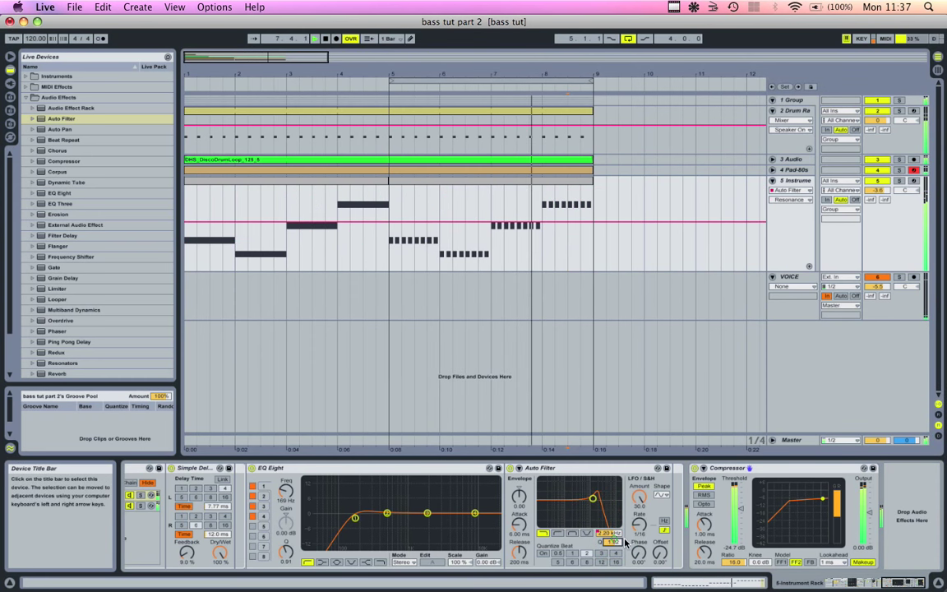
pyautogui.click(639, 527)
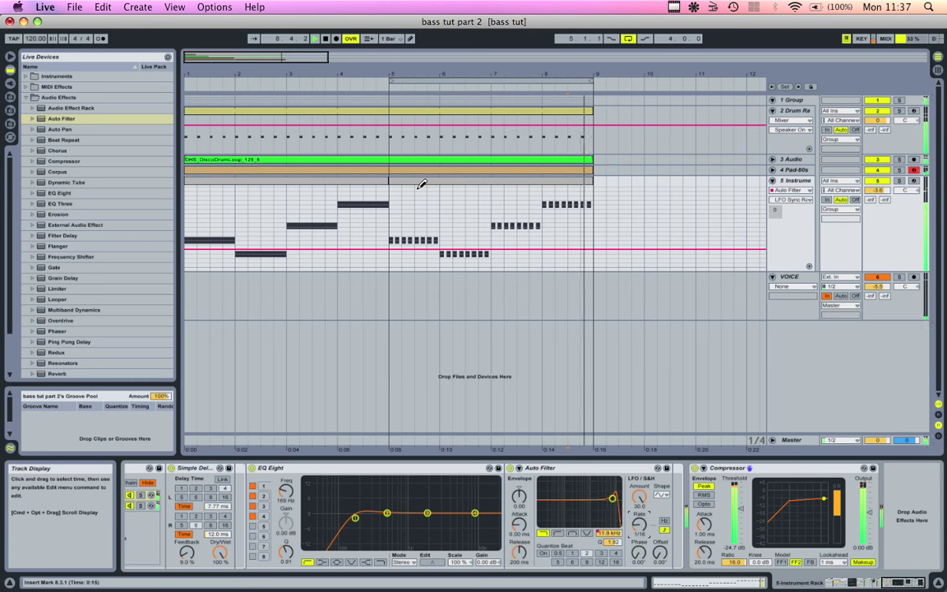
# Draw stepped LFO sync rate automation over bars 5 to 8, raised at the starts of bars 5 and 7 and stepping down through bar 8
pyautogui.click(416, 188)
pyautogui.click(392, 225)
pyautogui.press('space')
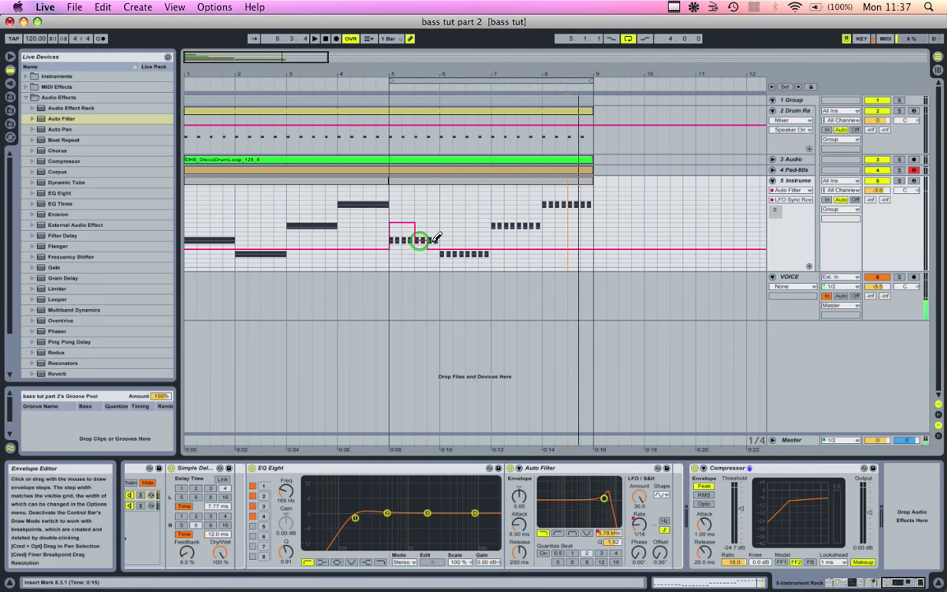
pyautogui.click(406, 179)
pyautogui.press('space')
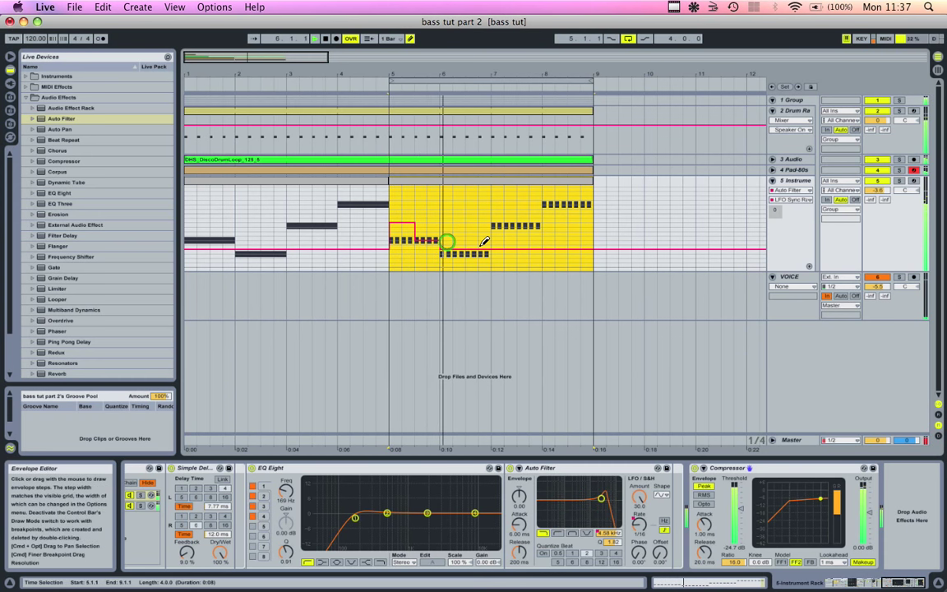
pyautogui.click(499, 220)
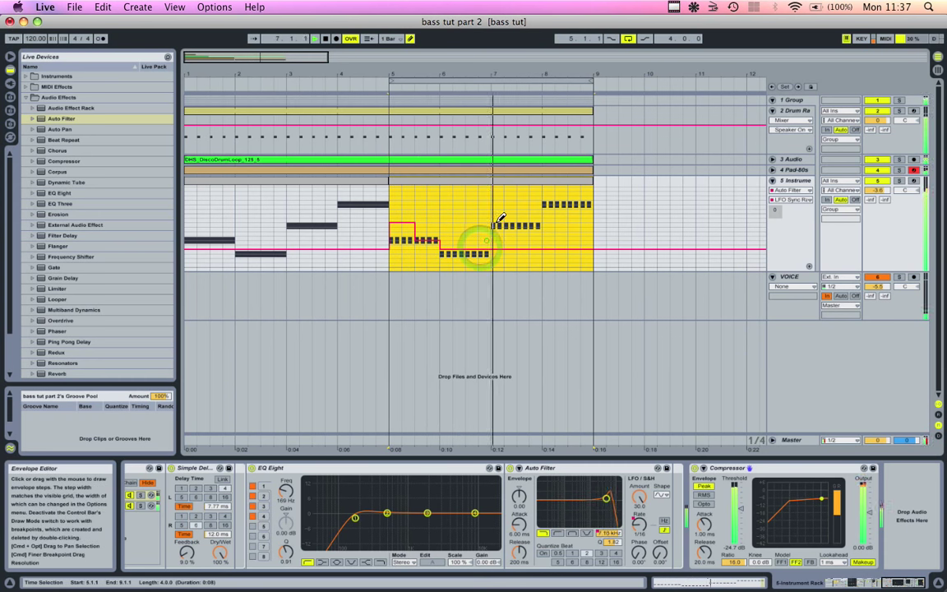
pyautogui.moveTo(515, 213); pyautogui.dragTo(581, 254)
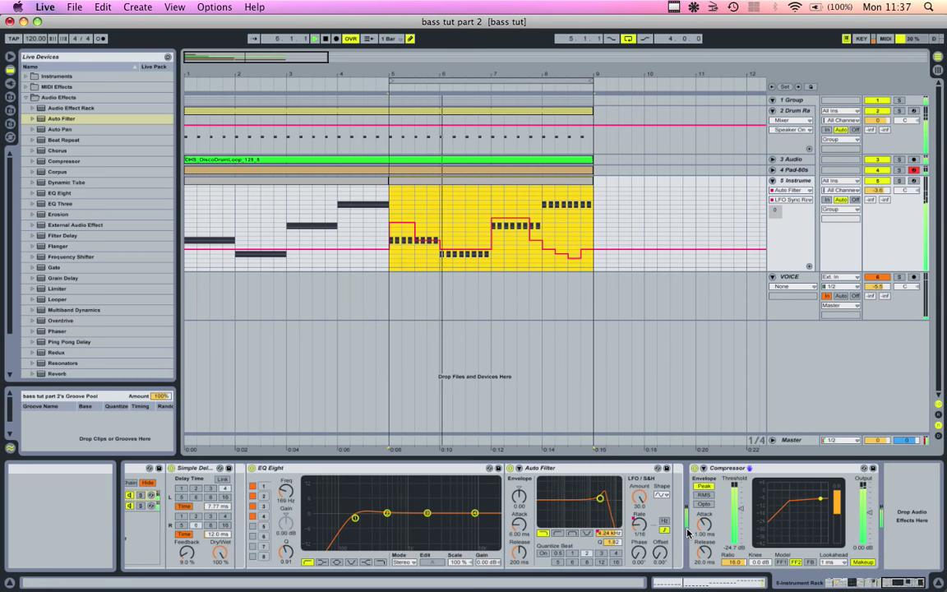
# Set the Auto Filter's LFO offset to about 146°, display its automation and turn off draw mode
pyautogui.click(660, 552)
pyautogui.moveTo(660, 553); pyautogui.dragTo(660, 564)
pyautogui.press('super+b')
# Shape the LFO offset automation: low until bar 5, rising to maximum, dipping in bar 6, returning to maximum and sloping down into bar 8
pyautogui.click(483, 230)
pyautogui.click(443, 223)
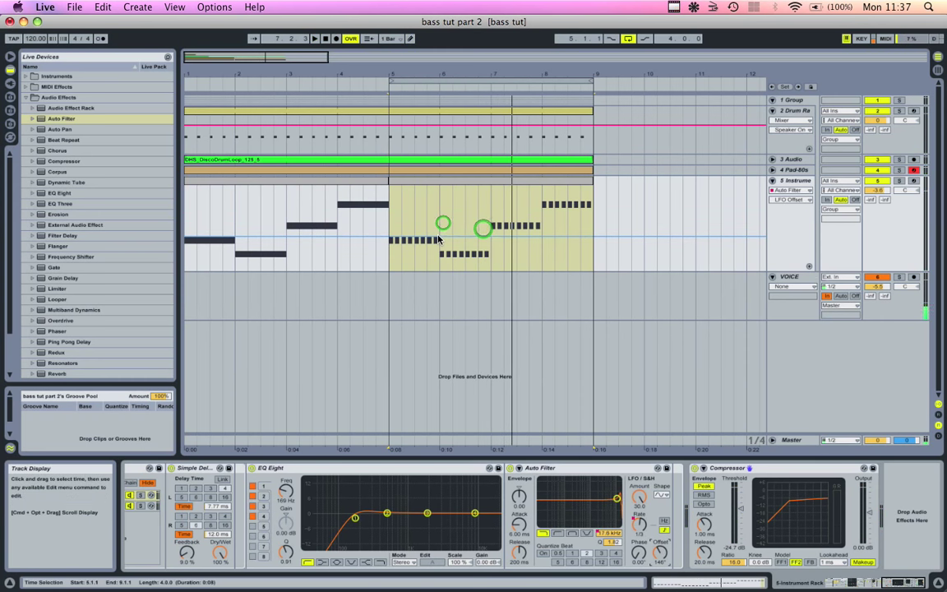
pyautogui.moveTo(439, 236)
pyautogui.mouseDown()
pyautogui.moveTo(387, 267)
pyautogui.moveTo(435, 187)
pyautogui.moveTo(477, 274)
pyautogui.mouseUp()
pyautogui.click(407, 267)
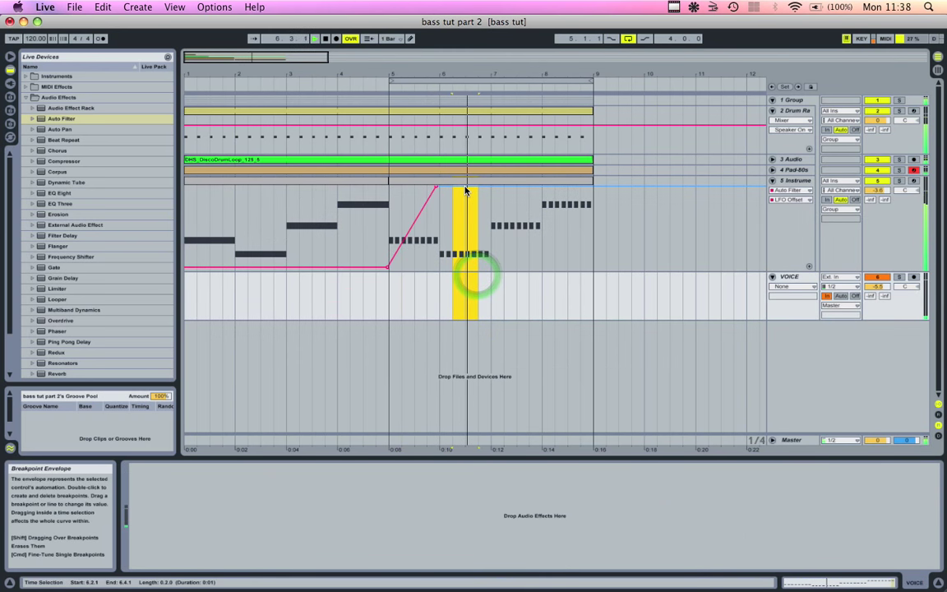
pyautogui.moveTo(465, 188); pyautogui.dragTo(465, 236)
pyautogui.moveTo(480, 188); pyautogui.dragTo(571, 240)
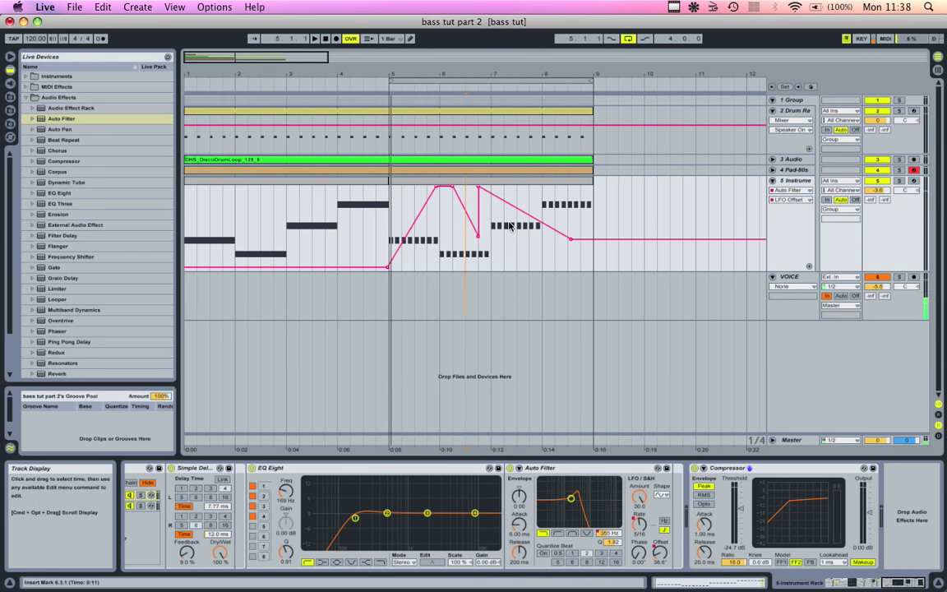
# Turn on Glide in the pitch settings of the MIDBASS chain's Operator
pyautogui.hscroll(-5, 559, 528)
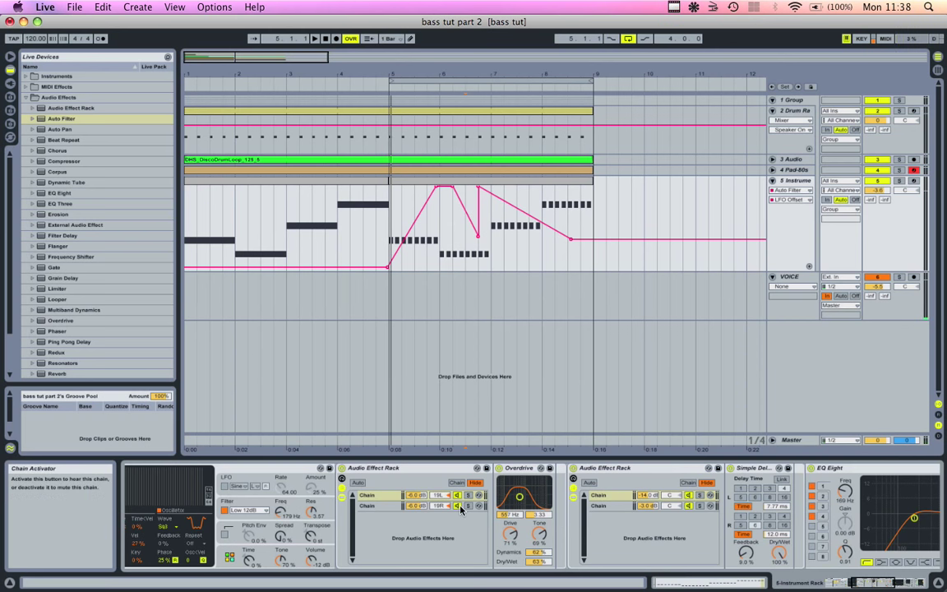
pyautogui.hscroll(-8, 461, 509)
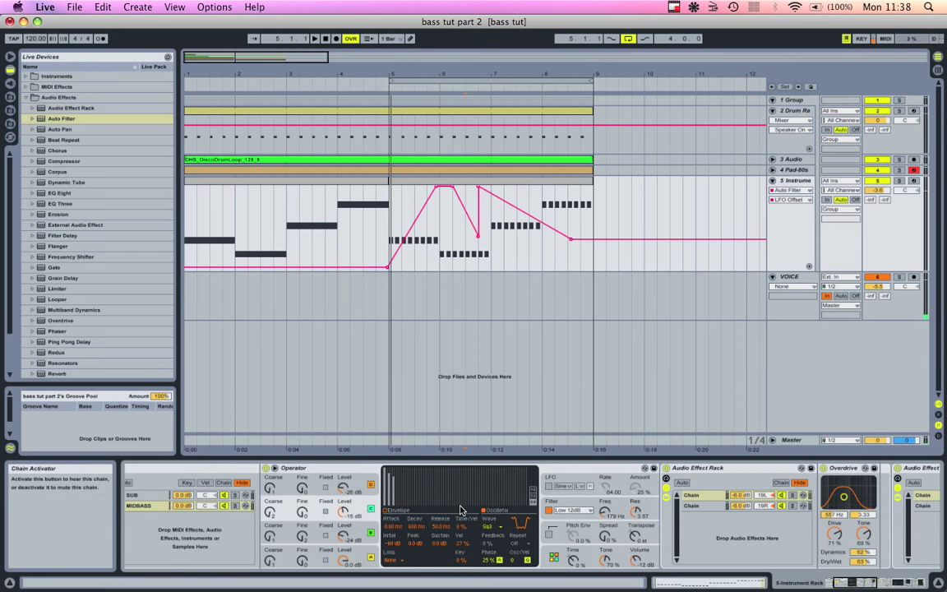
pyautogui.click(557, 545)
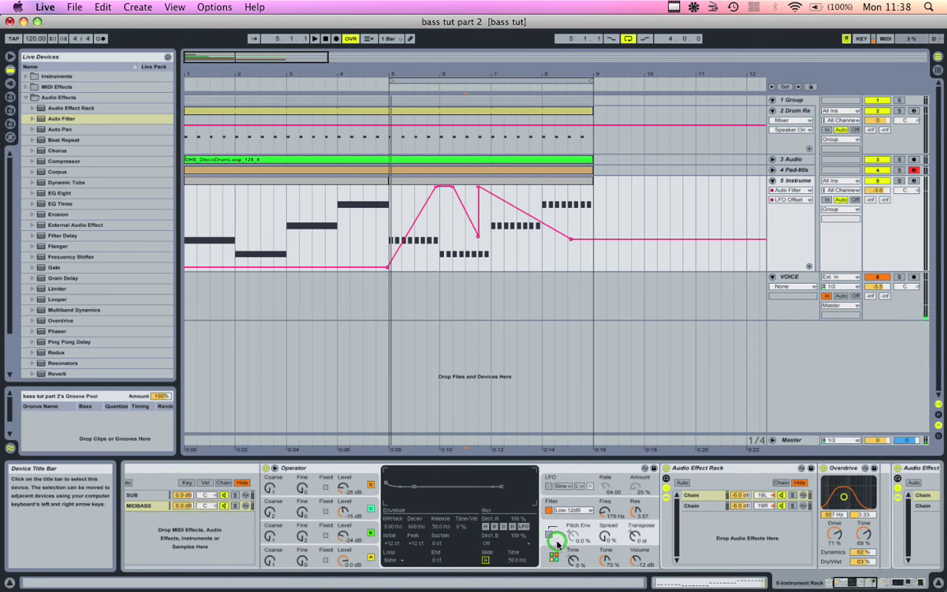
pyautogui.click(486, 560)
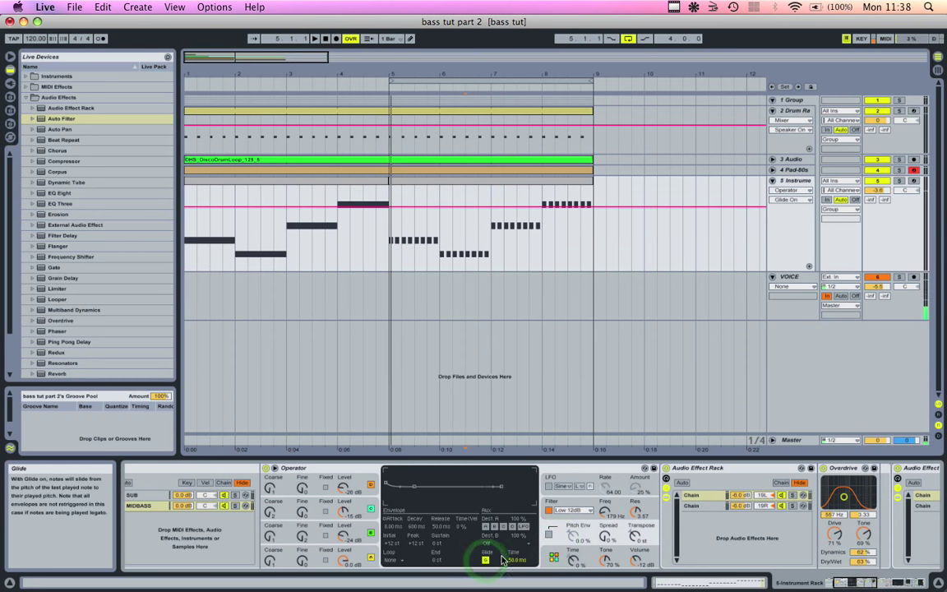
pyautogui.click(563, 548)
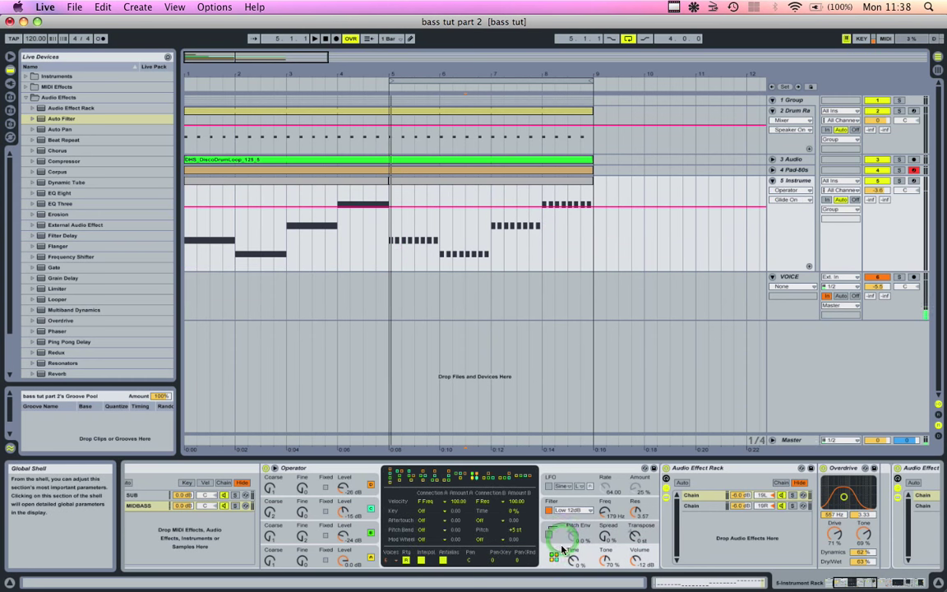
pyautogui.click(562, 541)
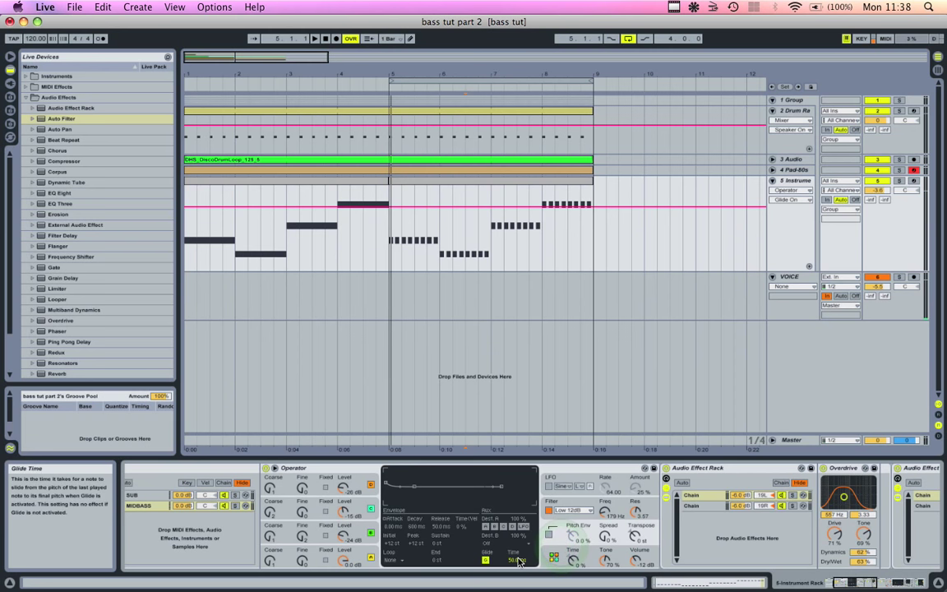
# Open the instrument track's second four-bar clip and raise its A0 note at 1.2.3 an octave to A1
pyautogui.doubleClick(451, 202)
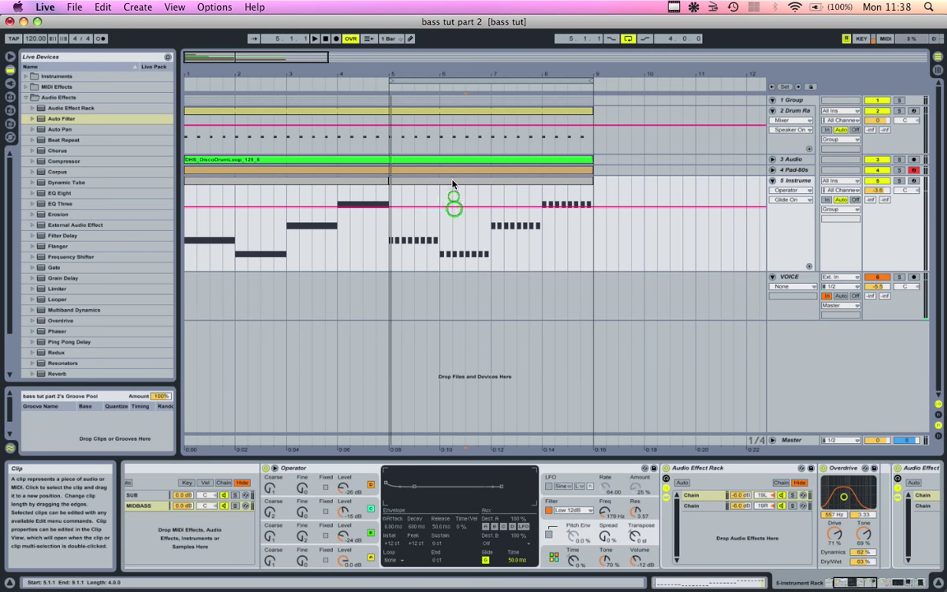
pyautogui.click(392, 541)
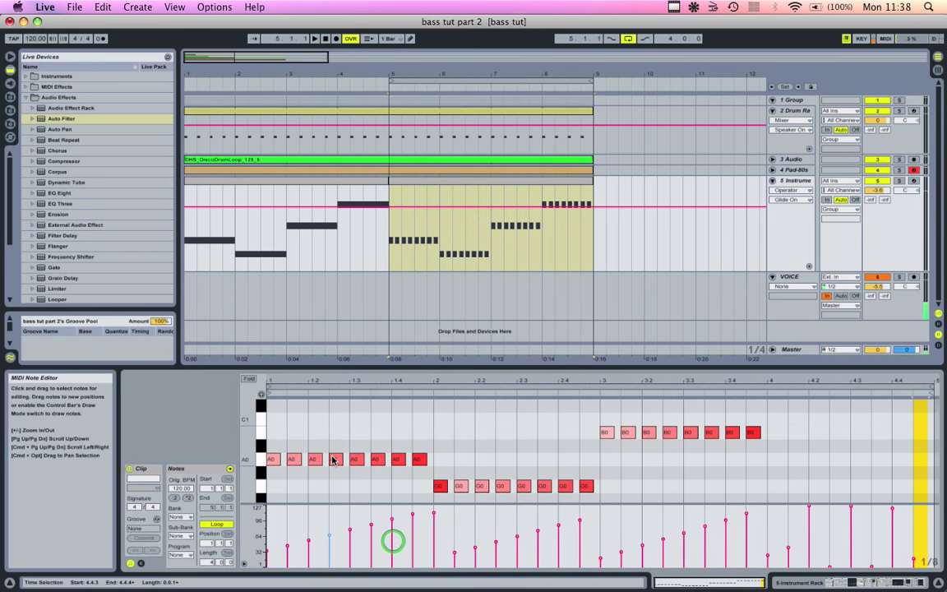
pyautogui.click(332, 460)
pyautogui.hotkey('shift', 'Up')
pyautogui.scroll(-3, 333, 461)
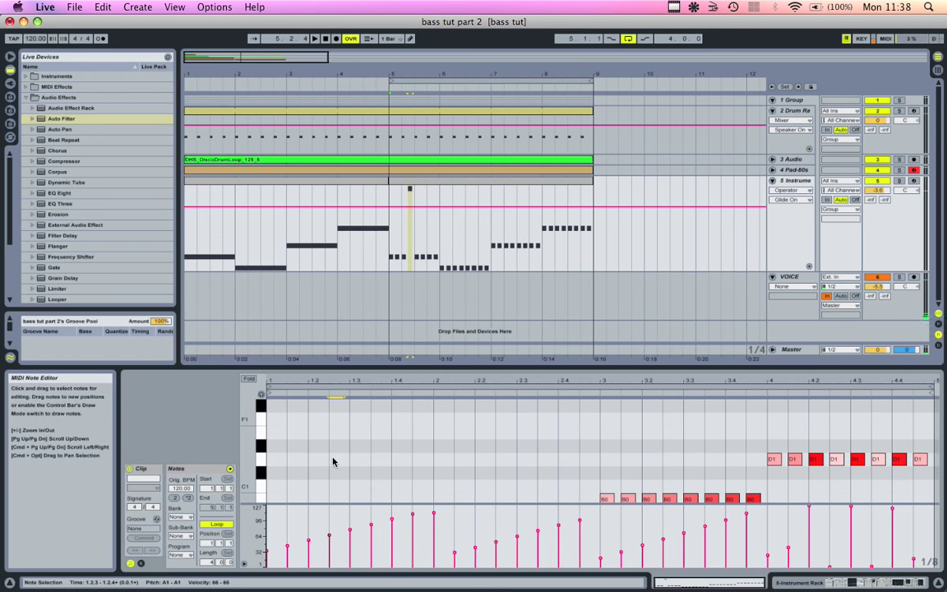
# Enlarge the MIDI note editor and raise the A0 note at 1.4.3 an octave to A1
pyautogui.click(363, 388)
pyautogui.moveTo(369, 368); pyautogui.dragTo(380, 267)
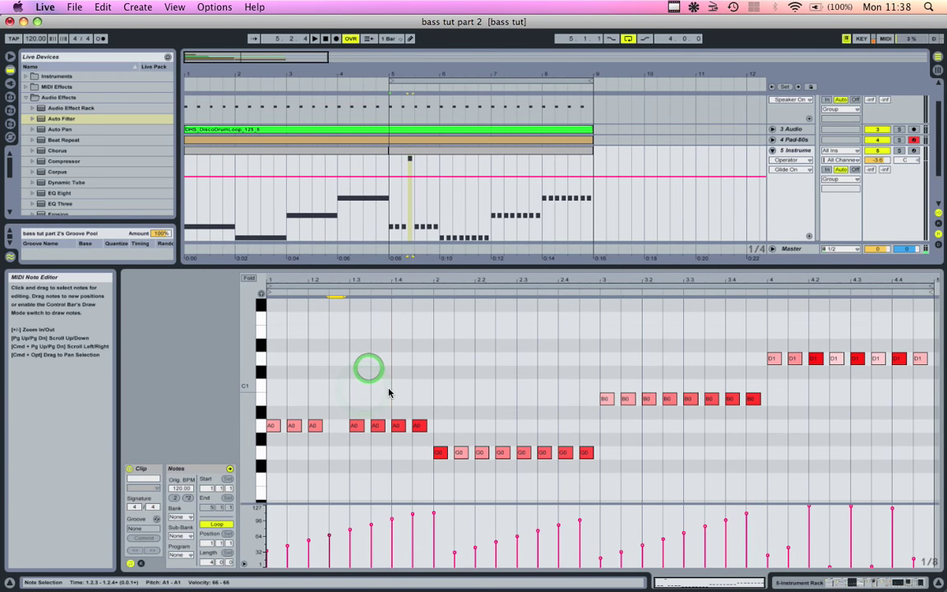
pyautogui.click(388, 393)
pyautogui.scroll(3, 389, 393)
pyautogui.click(419, 466)
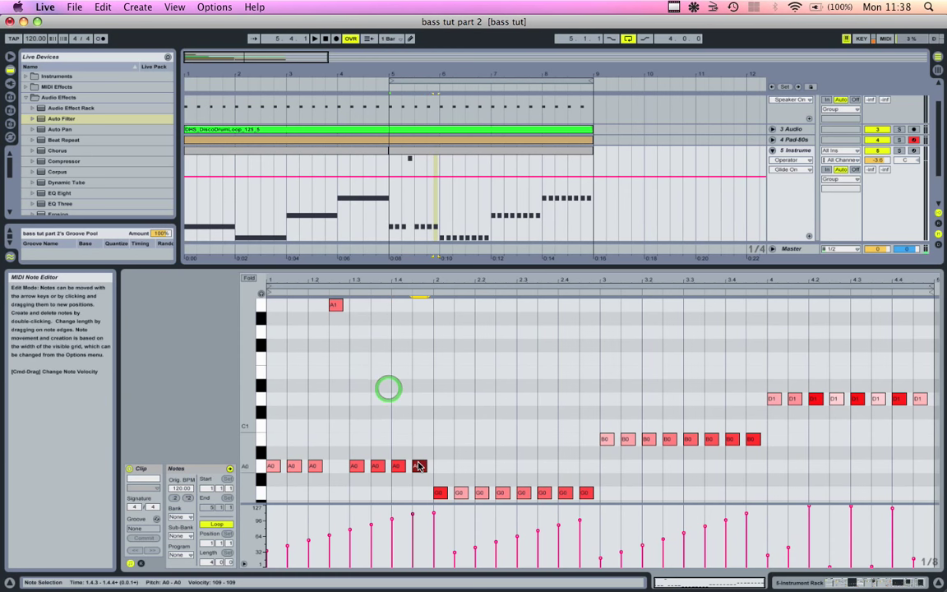
pyautogui.hotkey('shift', 'Up')
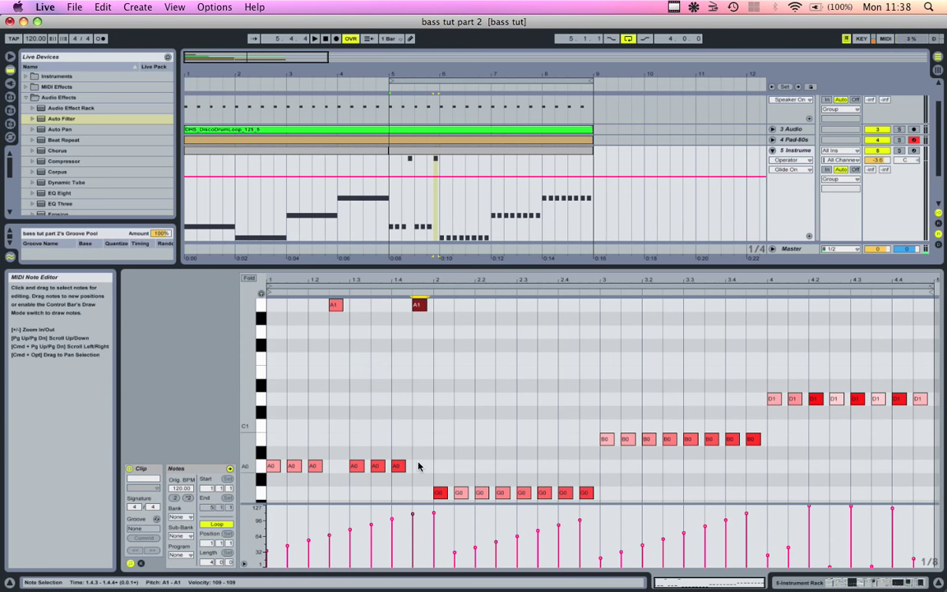
# Raise the G0 notes at 2.2.3 and 2.4.1 an octave to G1
pyautogui.click(504, 492)
pyautogui.hotkey('shift', 'Up')
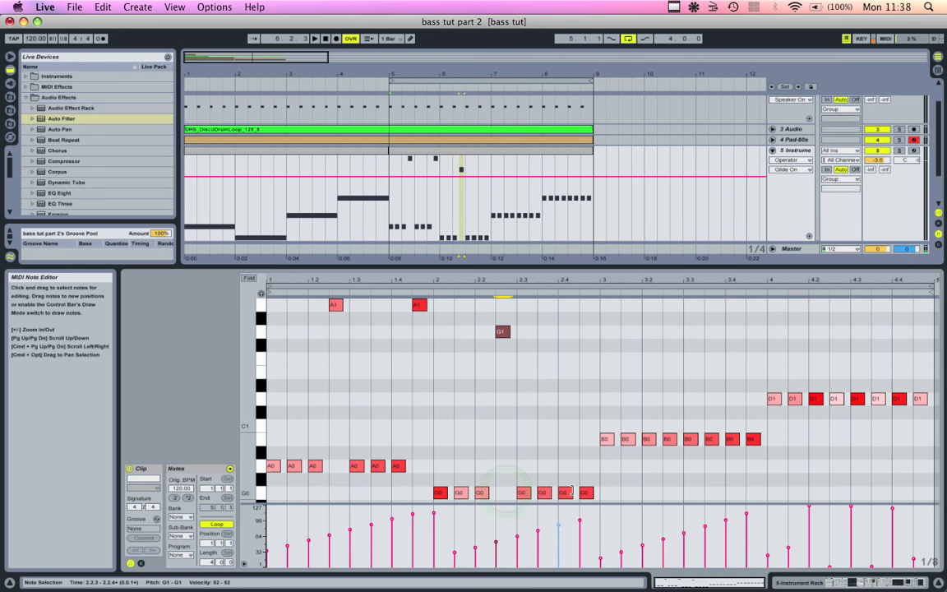
pyautogui.click(570, 492)
pyautogui.scroll(-3, 573, 493)
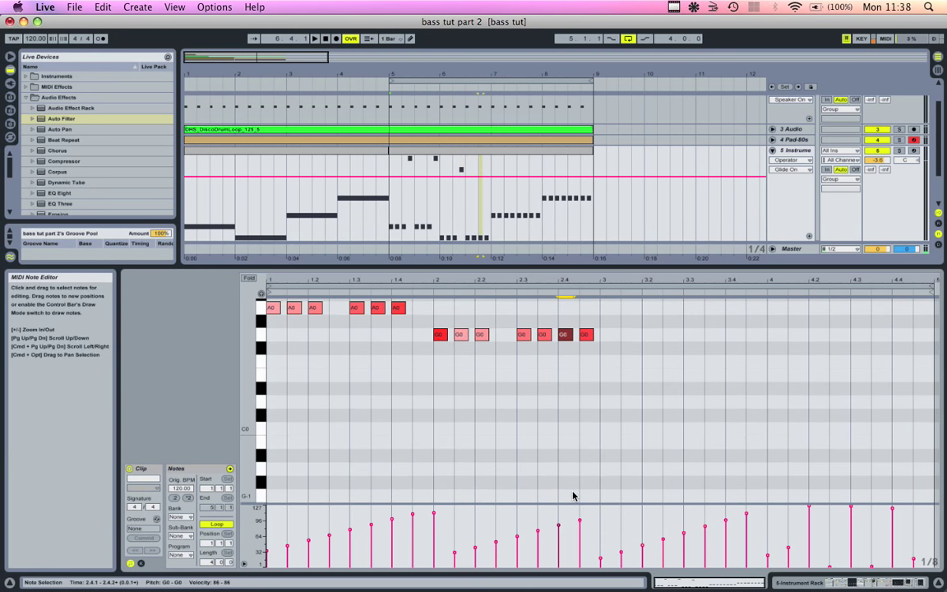
pyautogui.hotkey('shift', 'Up')
pyautogui.scroll(1, 616, 466)
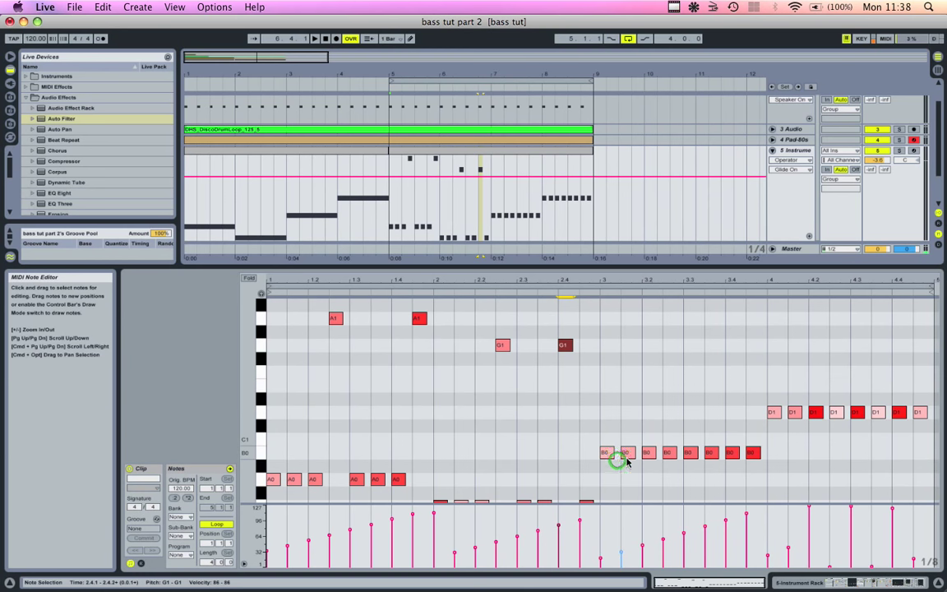
# Raise the B0 notes at 3.1.3 and 3.4.1 to B1, together with the still selected G1 note at 2.4.1 to G2
pyautogui.keyDown('shift'); pyautogui.click(627, 453); pyautogui.keyUp('shift')
pyautogui.keyDown('shift'); pyautogui.click(732, 452); pyautogui.keyUp('shift')
pyautogui.hotkey('shift', 'Up')
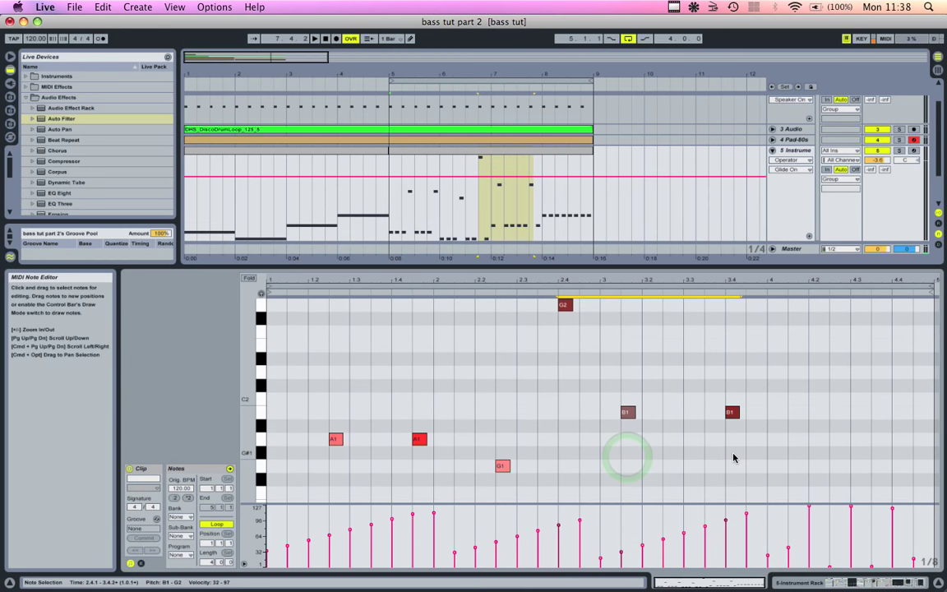
# Raise the D1 notes at 4.2.1 and 4.3.1 an octave to D2
pyautogui.scroll(-4, 733, 456)
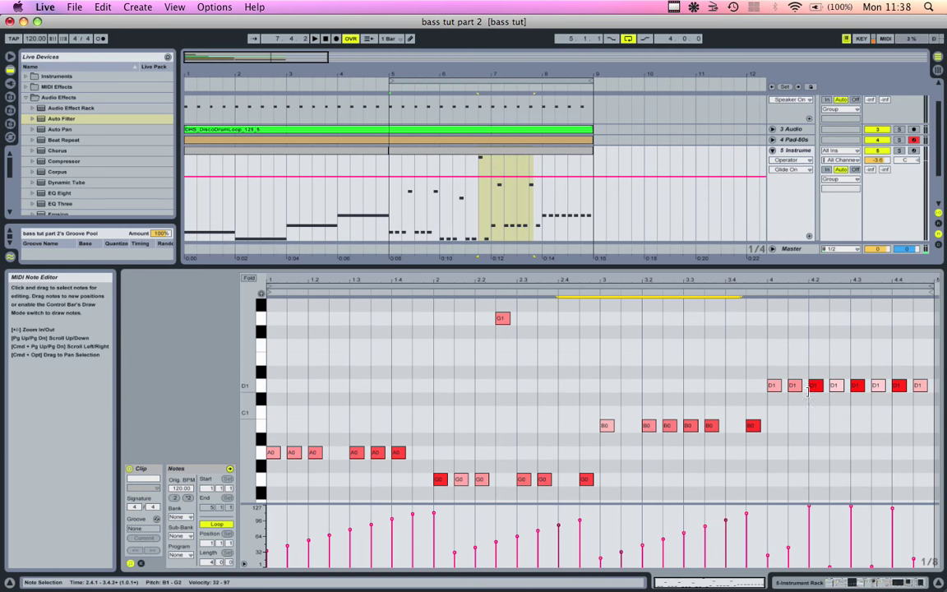
pyautogui.click(815, 387)
pyautogui.keyDown('shift'); pyautogui.click(855, 388); pyautogui.keyUp('shift')
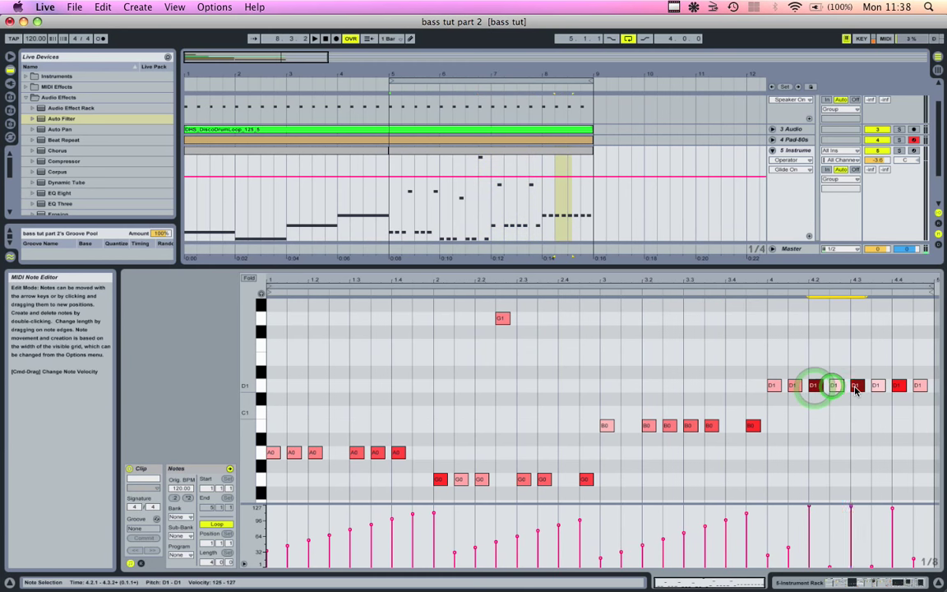
pyautogui.hotkey('shift', 'Up')
# Play the looped second clip to audition its octave jumps, and stop playback
pyautogui.press('space')
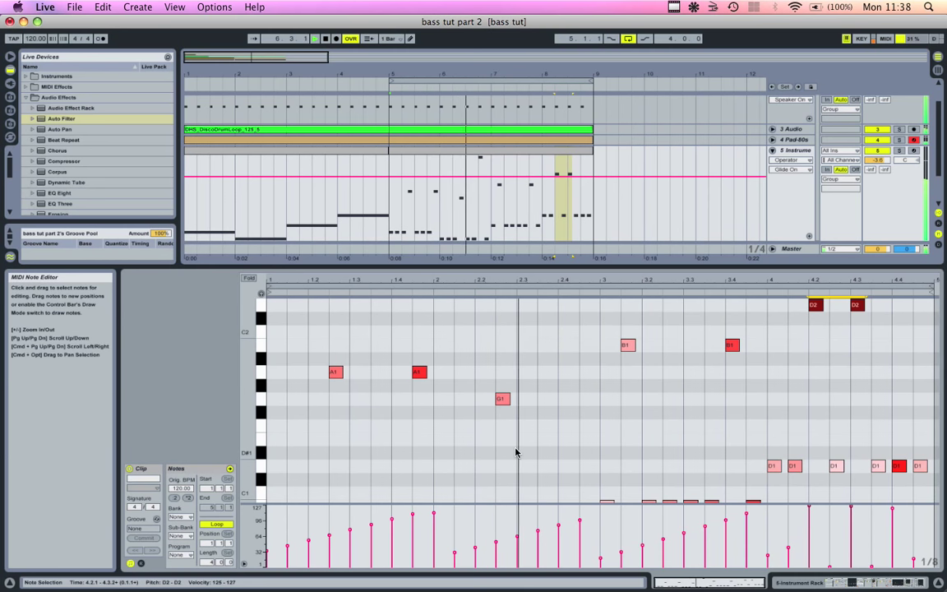
pyautogui.scroll(2, 515, 452)
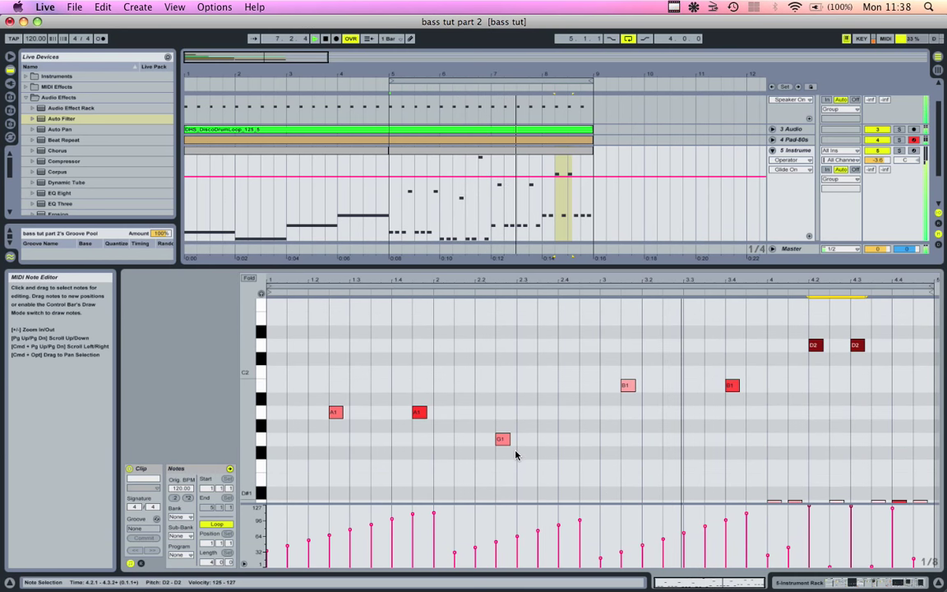
pyautogui.scroll(-6, 515, 452)
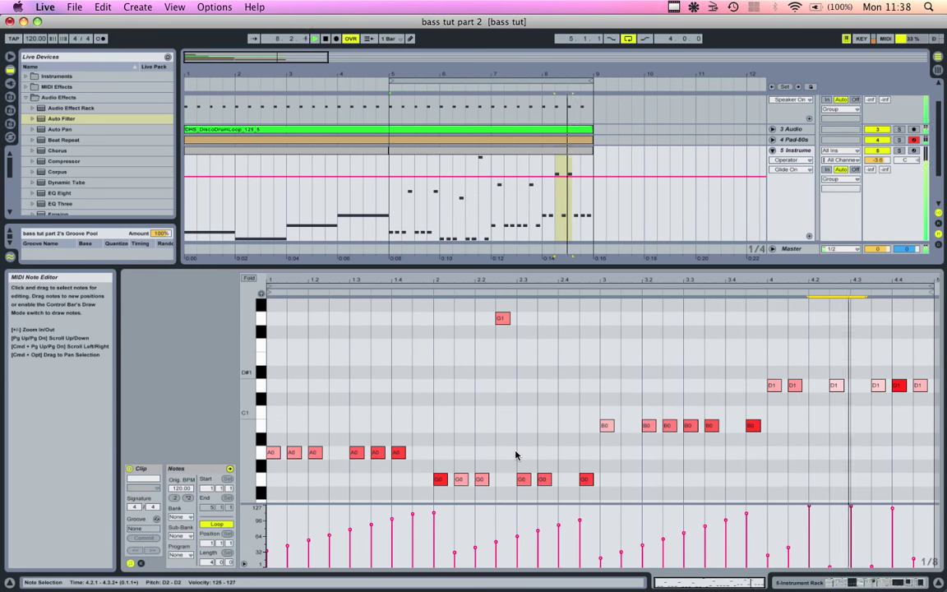
pyautogui.scroll(1, 515, 454)
pyautogui.press('space')
# Lengthen the A0 notes at 1.2.1 and 1.4.1 and the G0 note at 2.2.1 to overlap the octave notes that follow
pyautogui.click(336, 475)
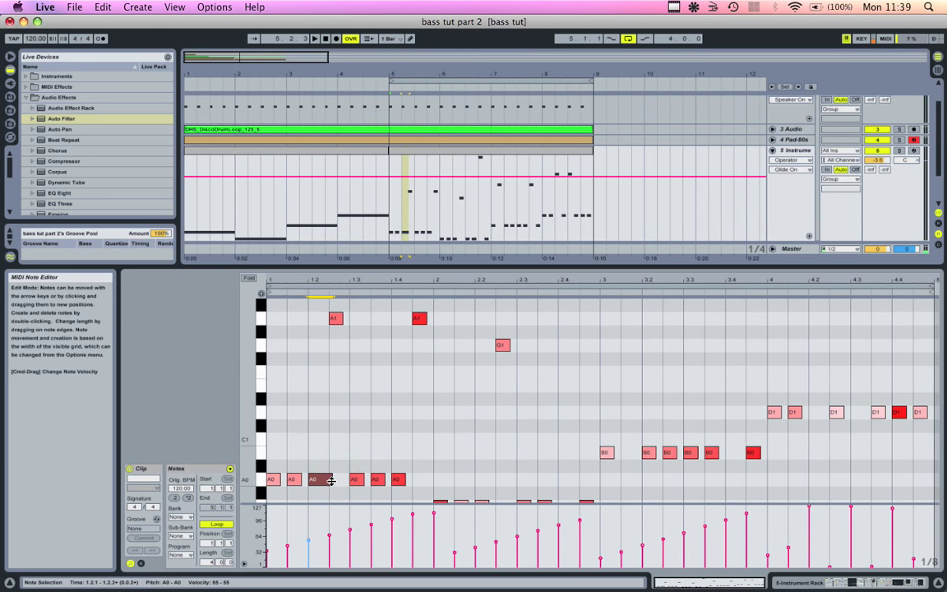
pyautogui.click(401, 479)
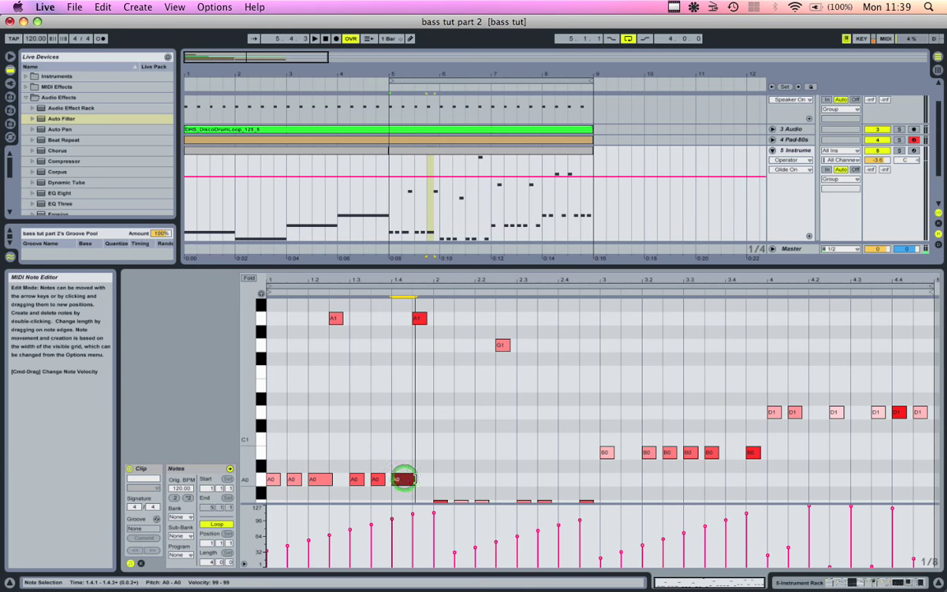
pyautogui.scroll(-3, 515, 450)
pyautogui.click(488, 439)
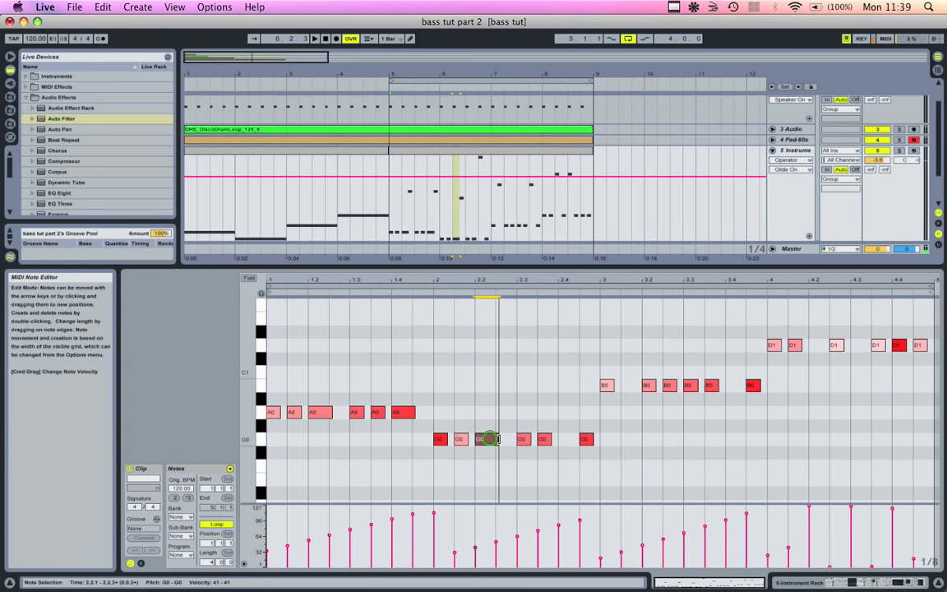
# Lengthen the A1 notes at 1.2.3 and 1.4.3 slightly past the start of the following notes
pyautogui.scroll(4, 488, 439)
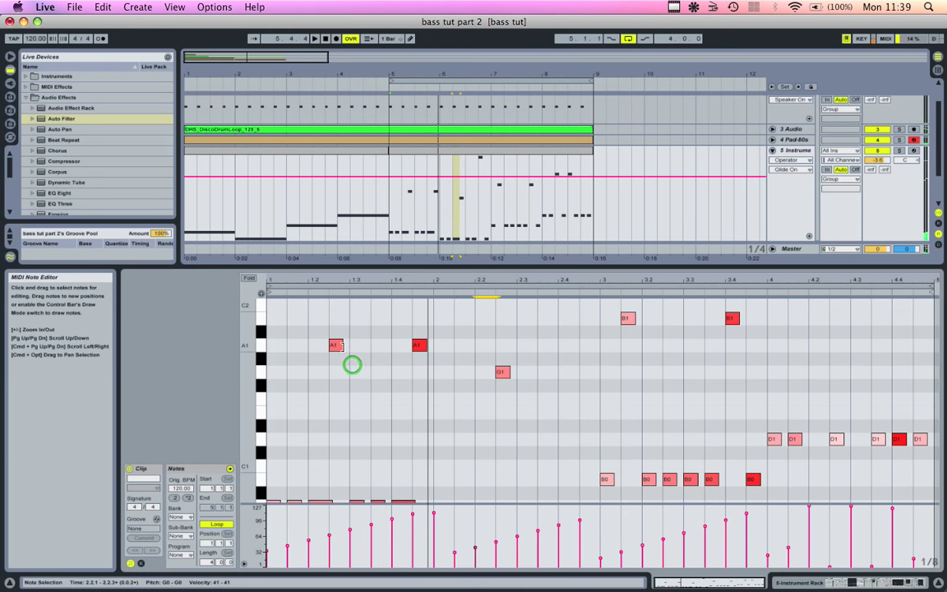
pyautogui.moveTo(342, 345); pyautogui.dragTo(353, 345)
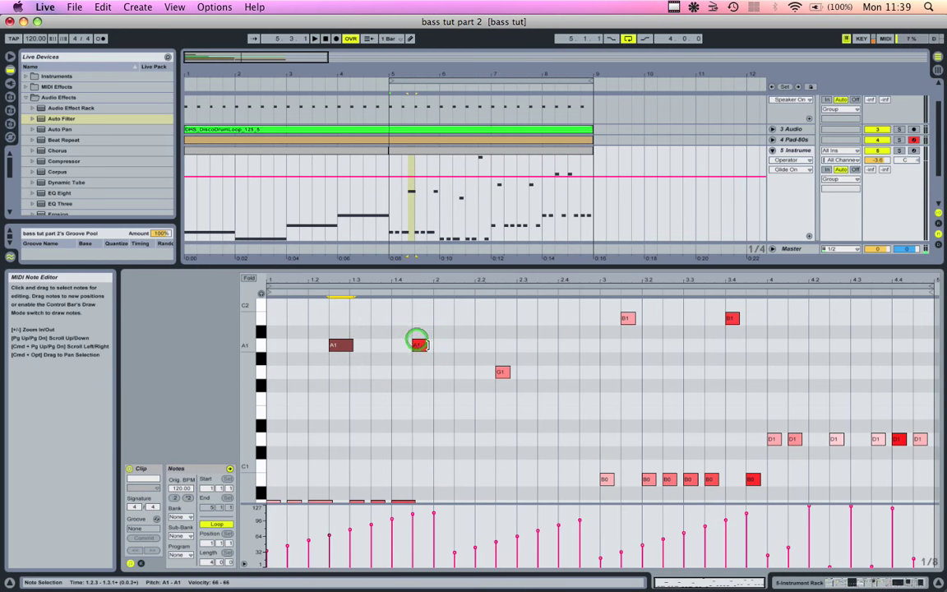
pyautogui.moveTo(425, 345); pyautogui.dragTo(437, 345)
# Extend the G1 note at 2.2.3 slightly past 2.3.1 and lengthen the G2 note at 2.4.1 past 2.4.3
pyautogui.scroll(-3, 436, 351)
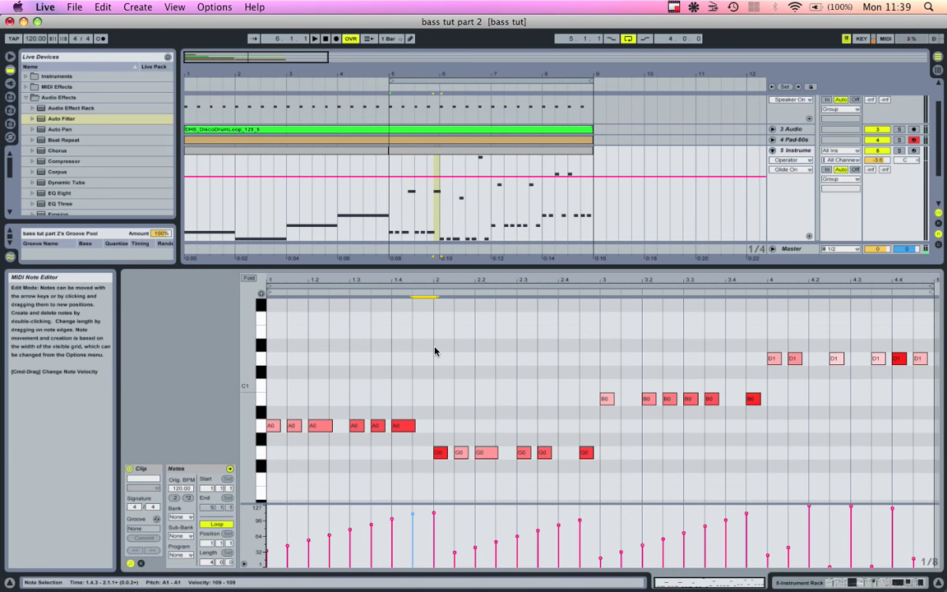
pyautogui.scroll(2, 518, 338)
pyautogui.doubleClick(508, 344)
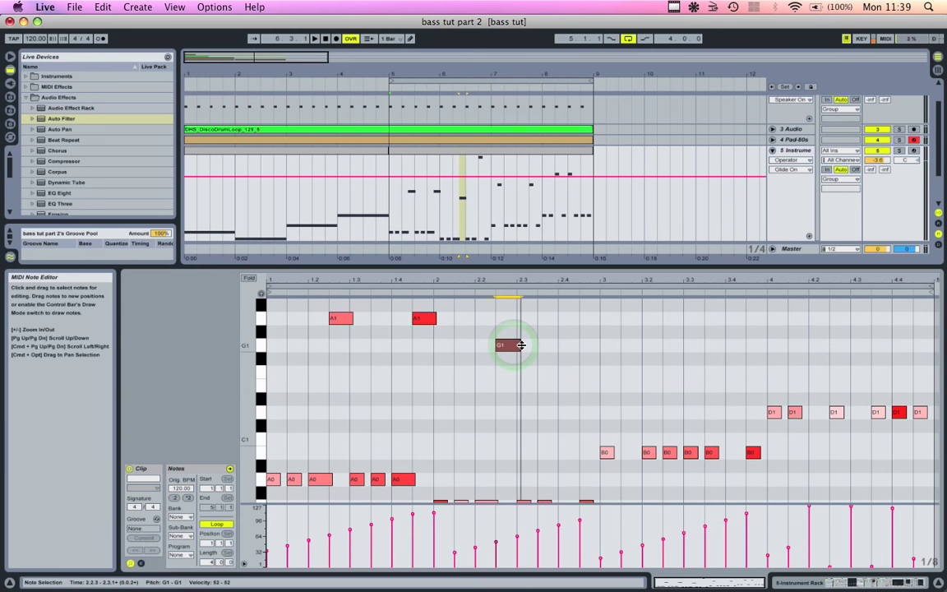
pyautogui.scroll(3, 521, 345)
pyautogui.moveTo(566, 338); pyautogui.dragTo(592, 334)
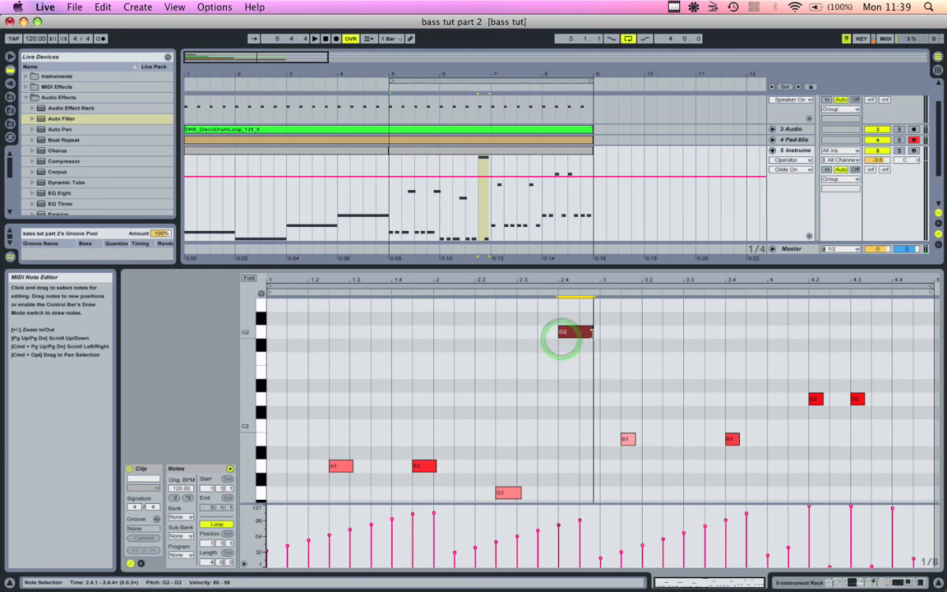
# Lengthen the G0 note at 2.3.3 and the B0 notes at 3.1.1 and 3.3.3 to overlap the octave notes that follow
pyautogui.scroll(-4, 567, 394)
pyautogui.click(558, 461)
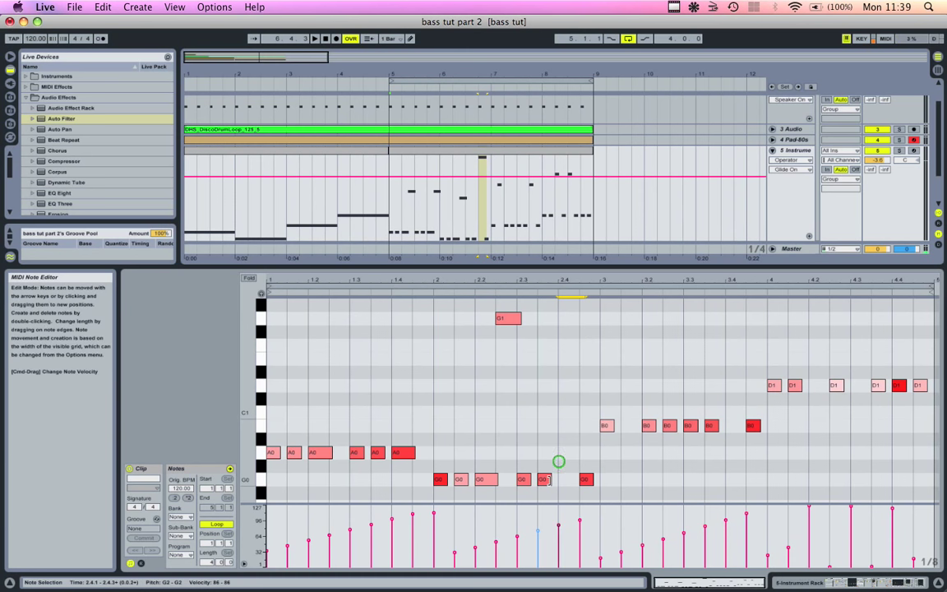
pyautogui.moveTo(547, 479); pyautogui.dragTo(560, 478)
pyautogui.click(609, 428)
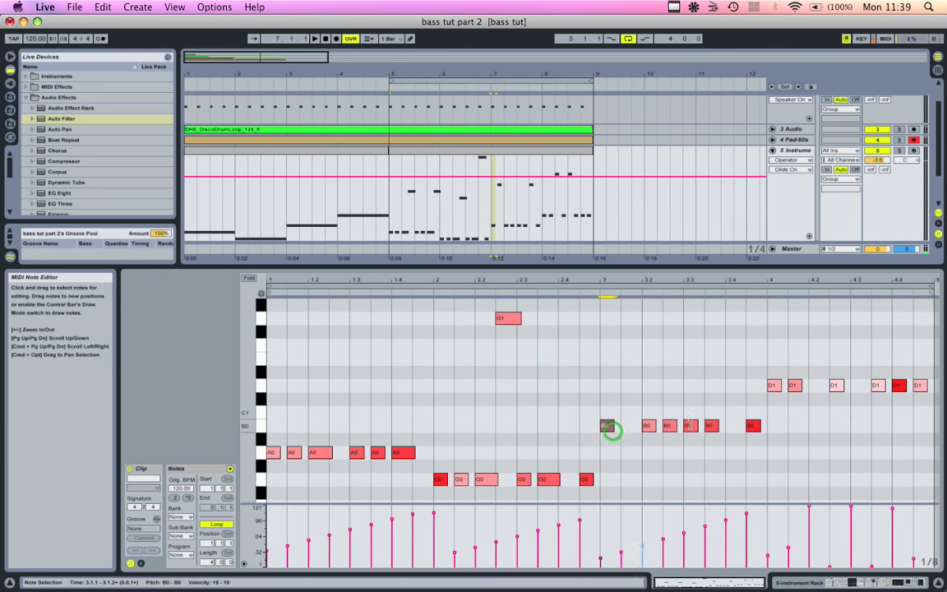
pyautogui.keyDown('shift'); pyautogui.click(710, 426); pyautogui.keyUp('shift')
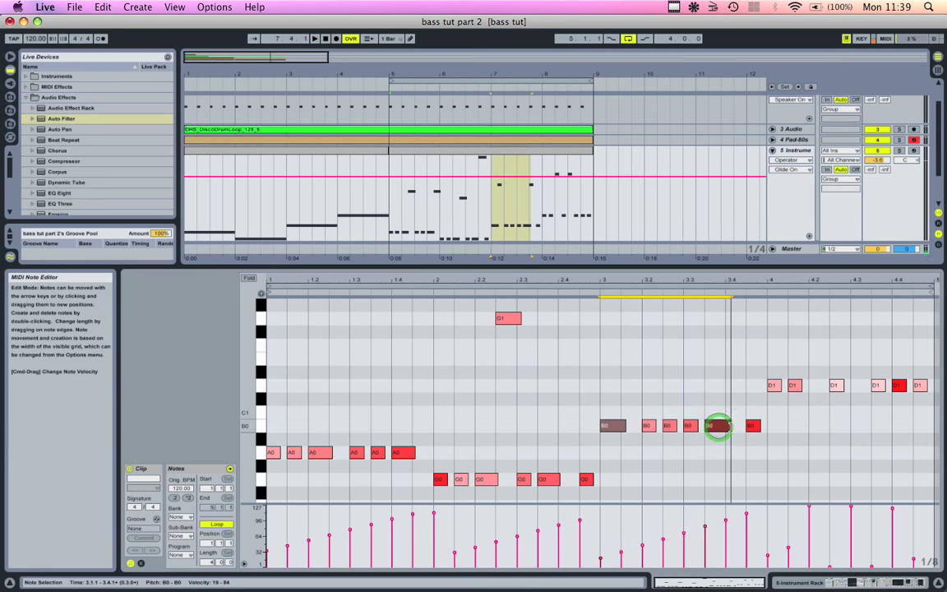
# Lengthen the two B1 notes at 3.1.3 and 3.4.1 together so they overlap the B0 notes that follow
pyautogui.scroll(5, 664, 396)
pyautogui.click(628, 372)
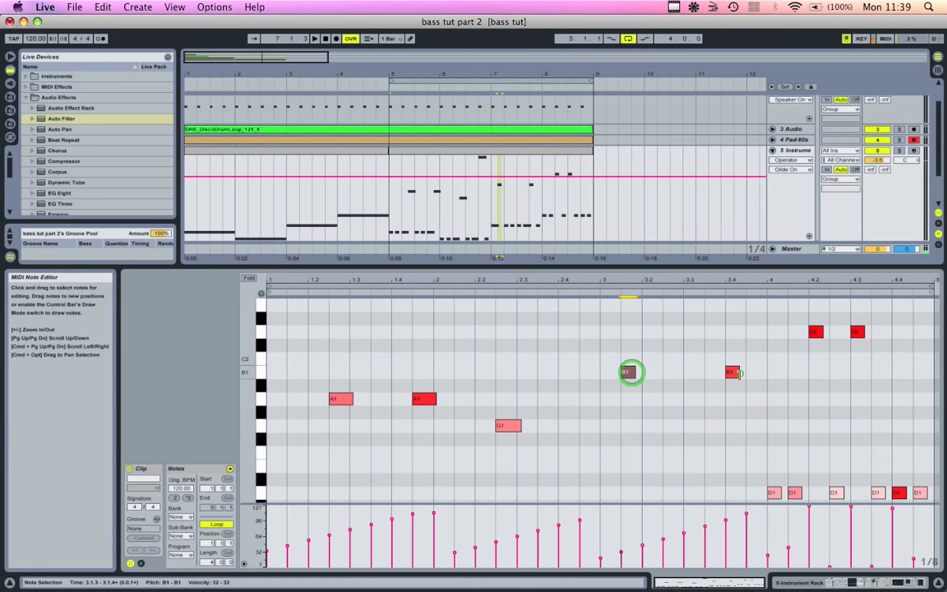
pyautogui.click(733, 372)
pyautogui.click(626, 371)
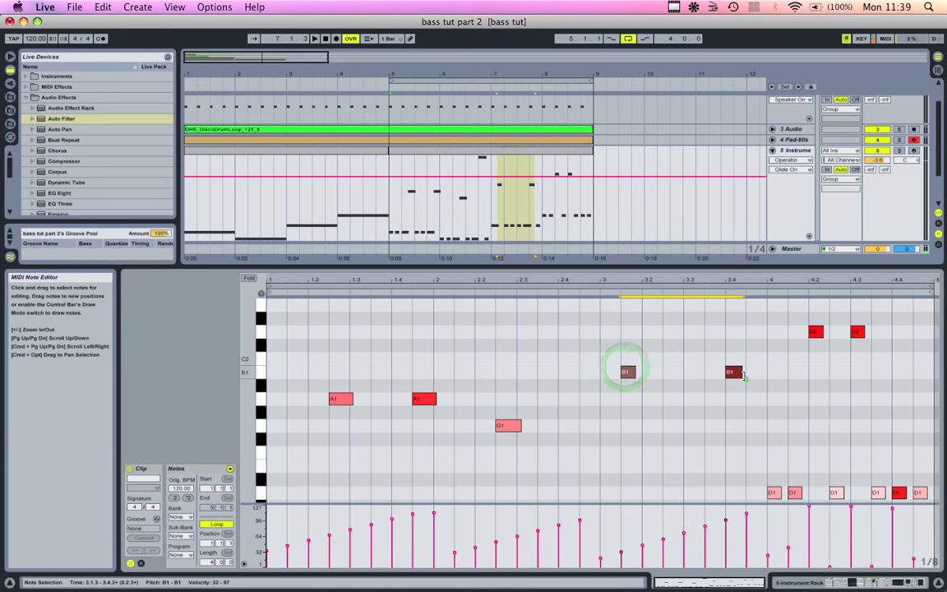
pyautogui.moveTo(740, 372); pyautogui.dragTo(755, 374)
# Lengthen the D1 notes at 4.1.3 and 4.2.3 past the following D2 notes' starts, together with the still selected B1 notes
pyautogui.scroll(4, 754, 374)
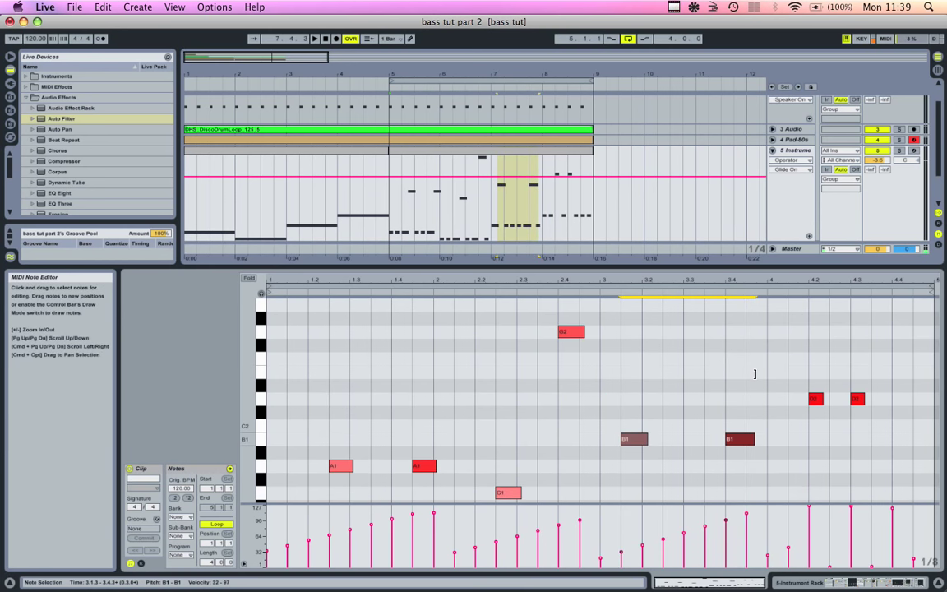
pyautogui.scroll(-5, 755, 374)
pyautogui.scroll(3, 754, 375)
pyautogui.scroll(-7, 755, 376)
pyautogui.scroll(1, 756, 379)
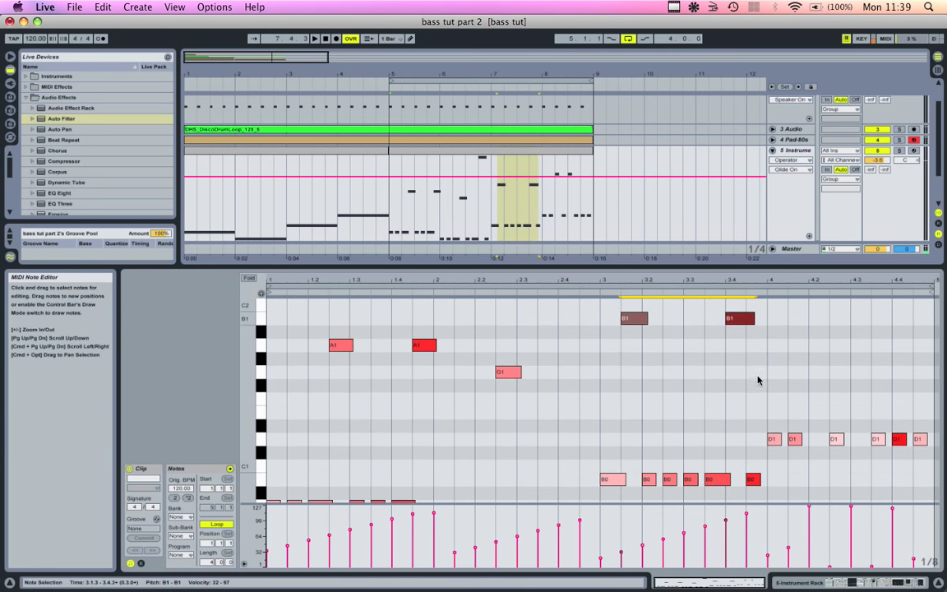
pyautogui.keyDown('shift'); pyautogui.click(796, 440); pyautogui.keyUp('shift')
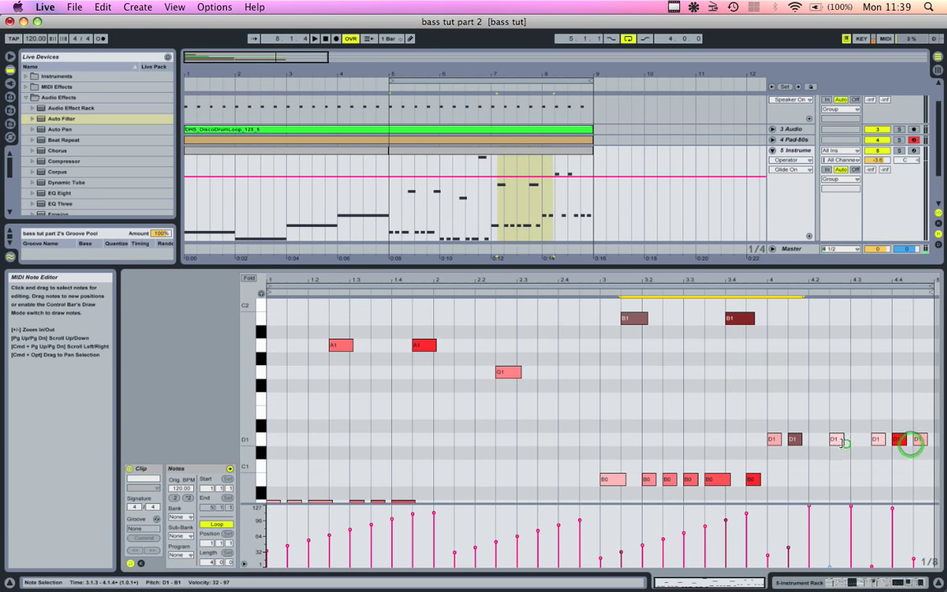
pyautogui.keyDown('shift'); pyautogui.click(838, 439); pyautogui.keyUp('shift')
pyautogui.moveTo(840, 440); pyautogui.dragTo(846, 440)
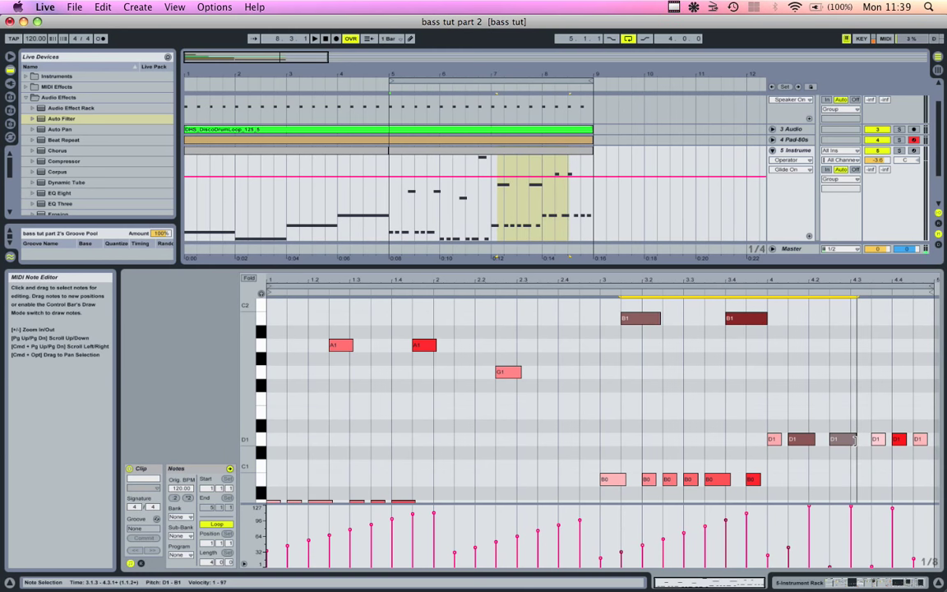
# Lengthen the D2 notes at 4.2.1 and 4.3.1 towards the following D1 notes, and start playback
pyautogui.scroll(2, 854, 439)
pyautogui.click(818, 332)
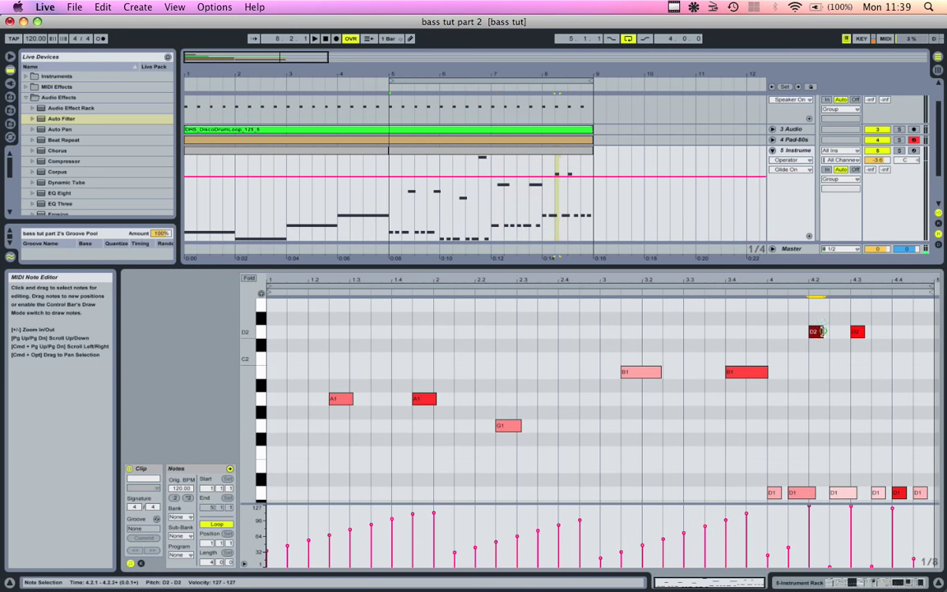
pyautogui.press('space')
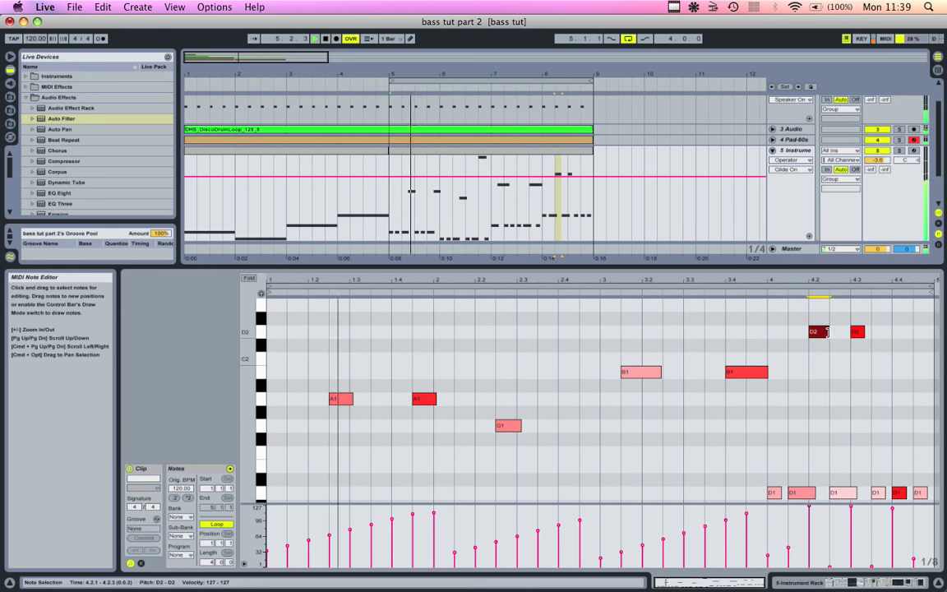
pyautogui.moveTo(863, 325); pyautogui.dragTo(872, 328)
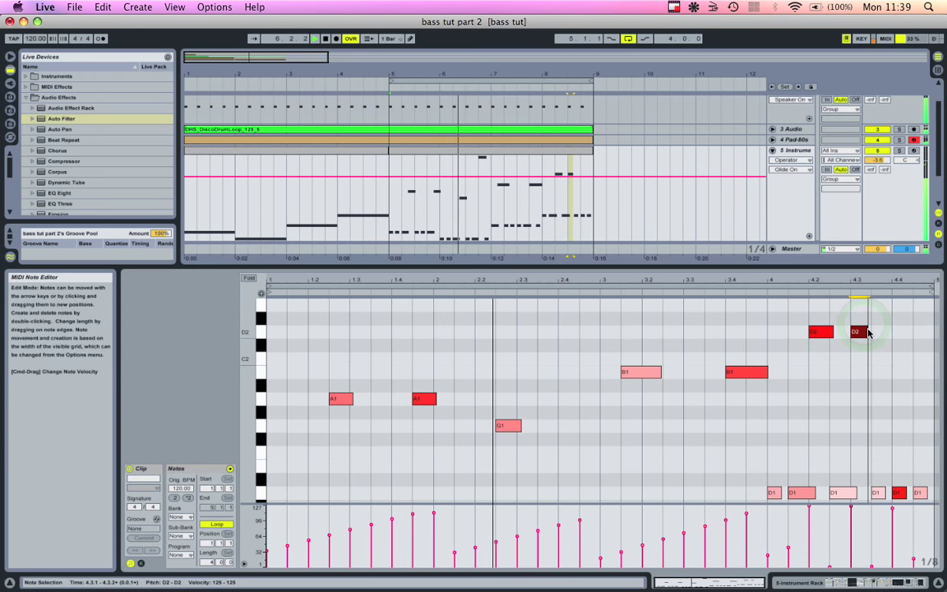
# Show the instrument track's devices, audition different glide times in the MIDBASS Operator, stop playback and set the glide time to 282 ms
pyautogui.click(786, 205)
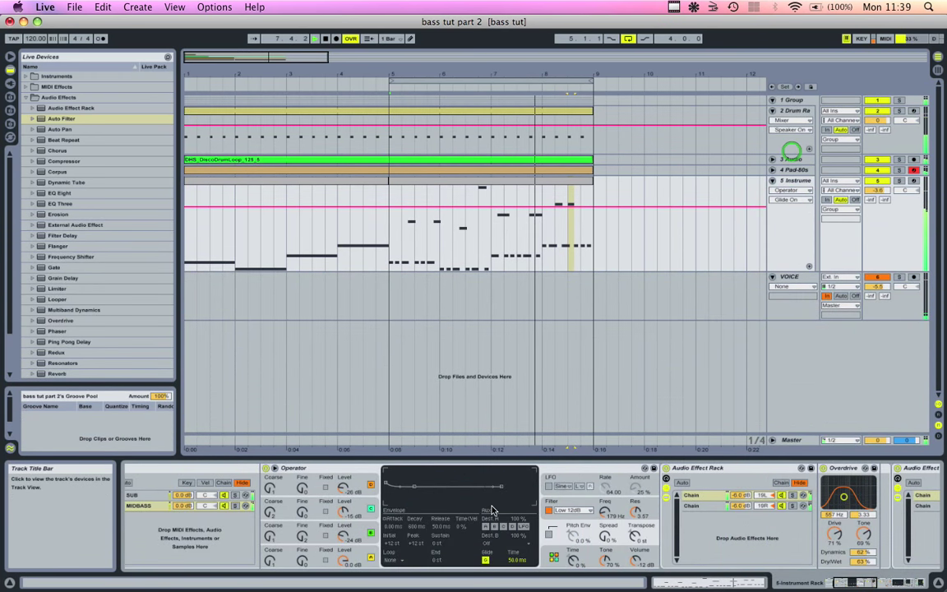
pyautogui.click(517, 559)
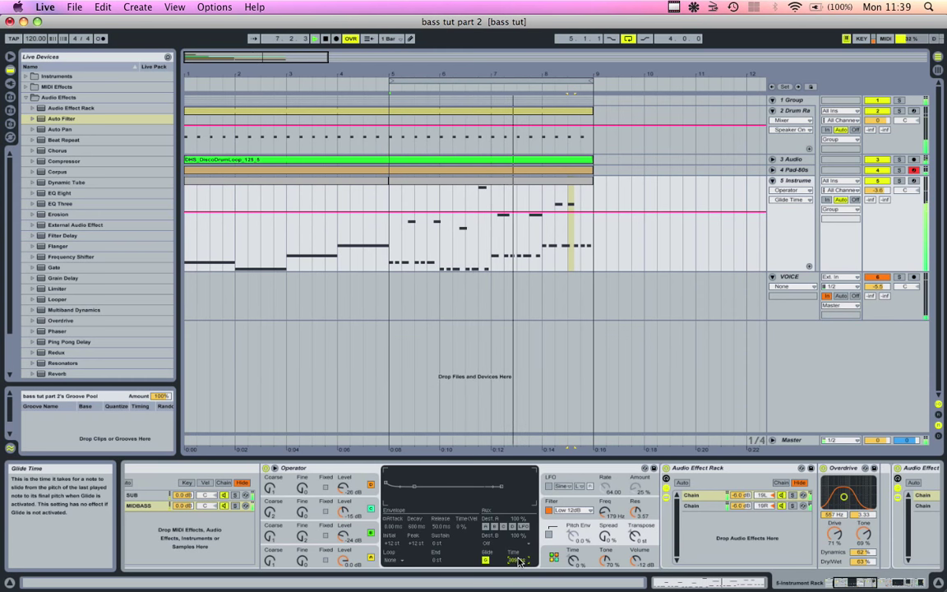
pyautogui.click(517, 560)
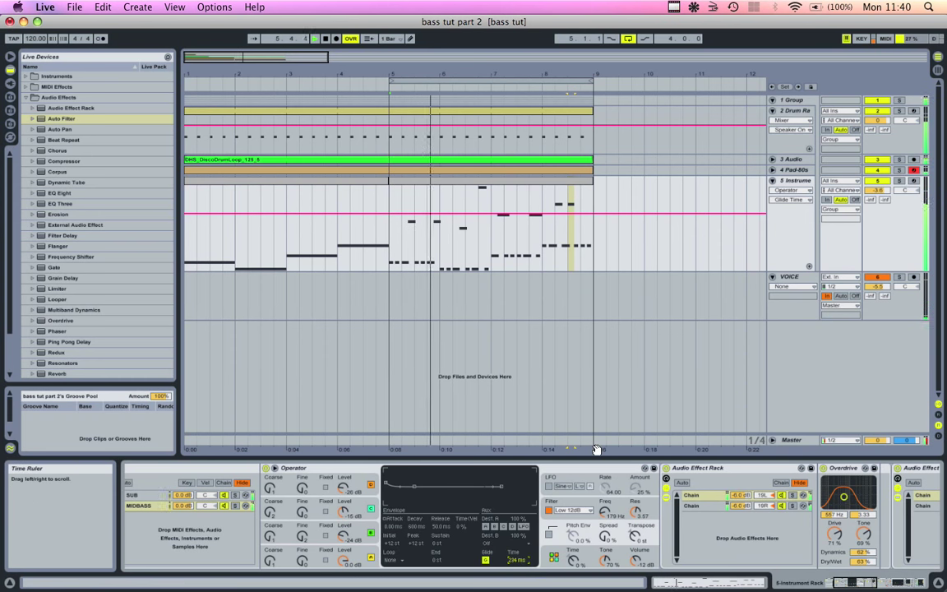
pyautogui.click(513, 556)
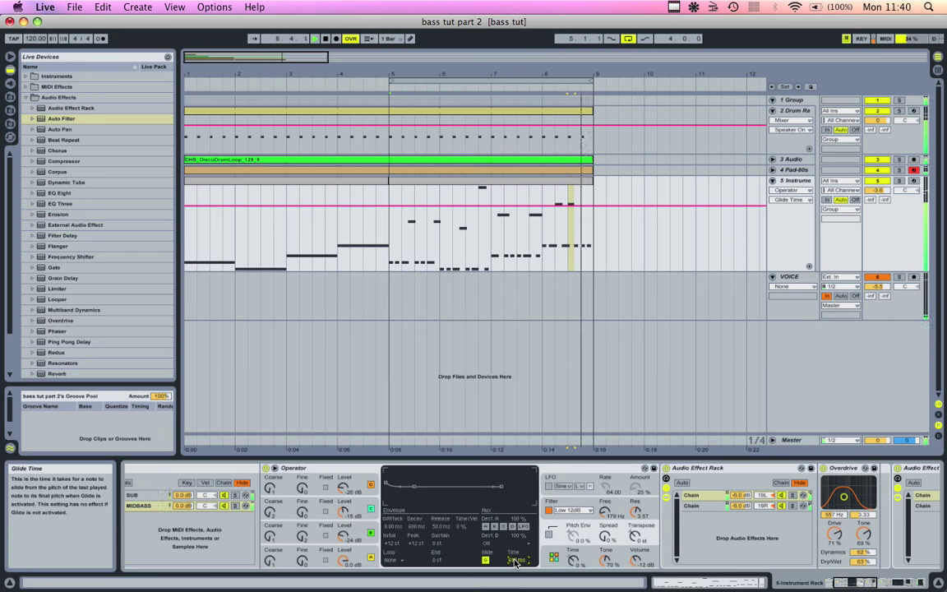
pyautogui.press('space')
pyautogui.moveTo(514, 560); pyautogui.dragTo(515, 562)
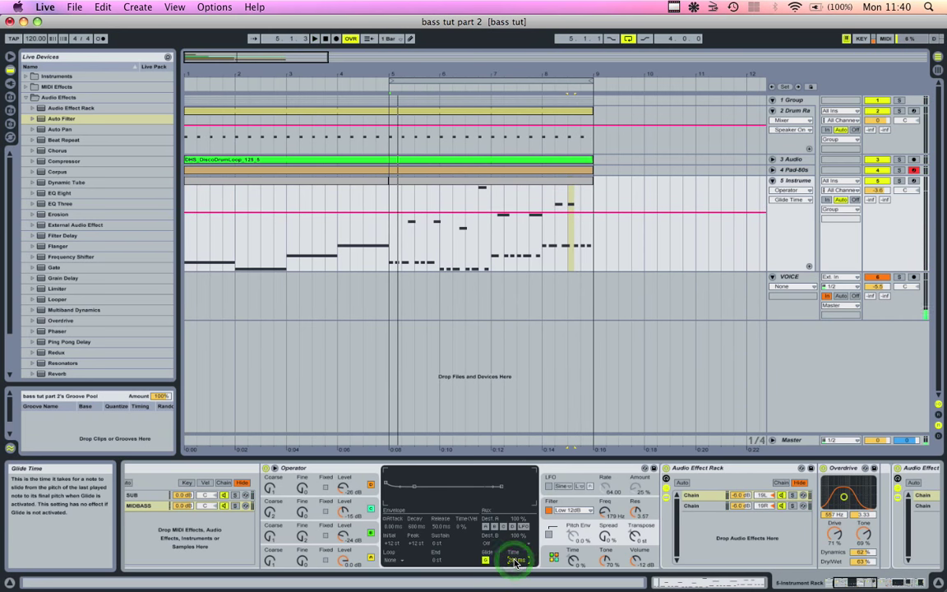
pyautogui.hscroll(5, 514, 561)
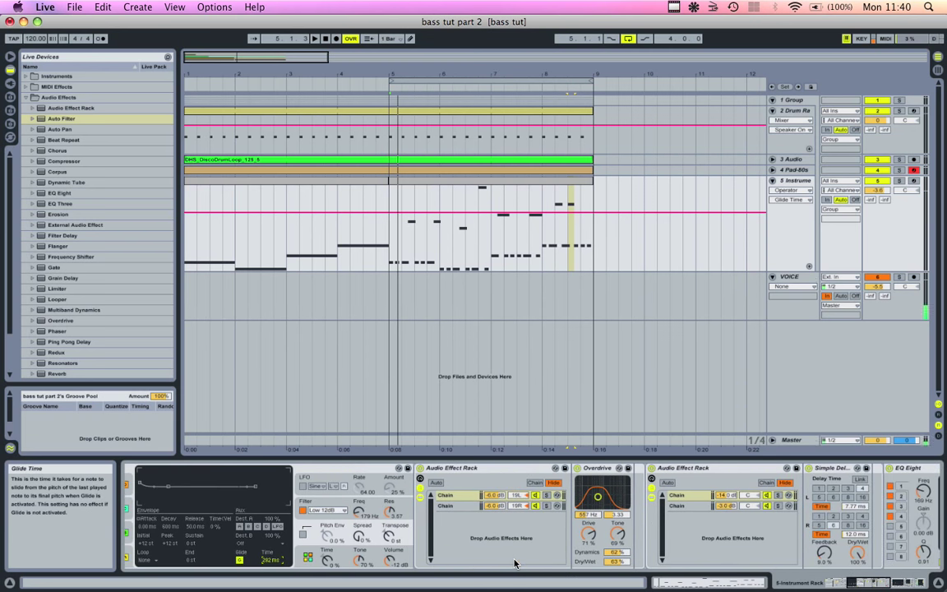
pyautogui.hscroll(10, 515, 561)
pyautogui.hscroll(-8, 514, 561)
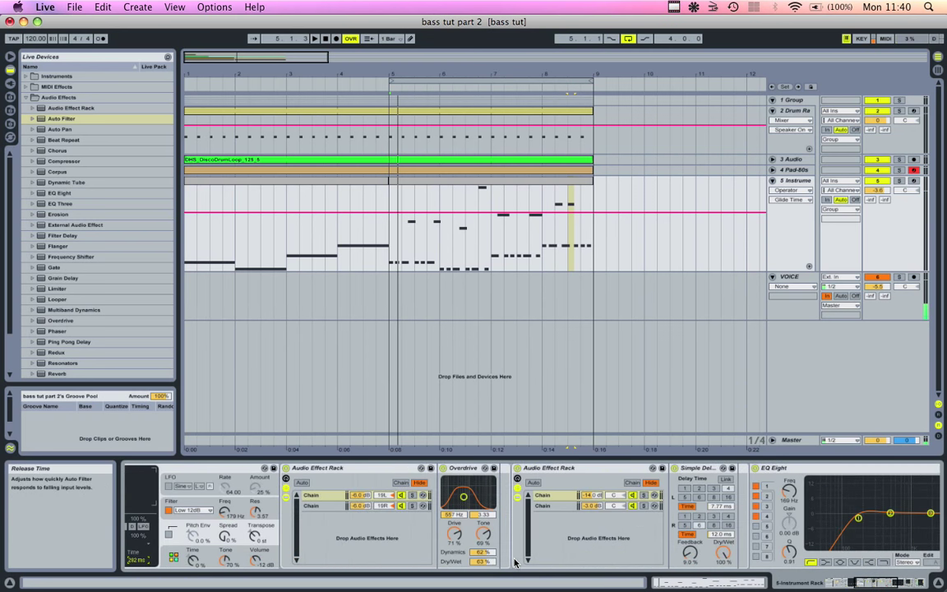
pyautogui.hscroll(-15, 515, 561)
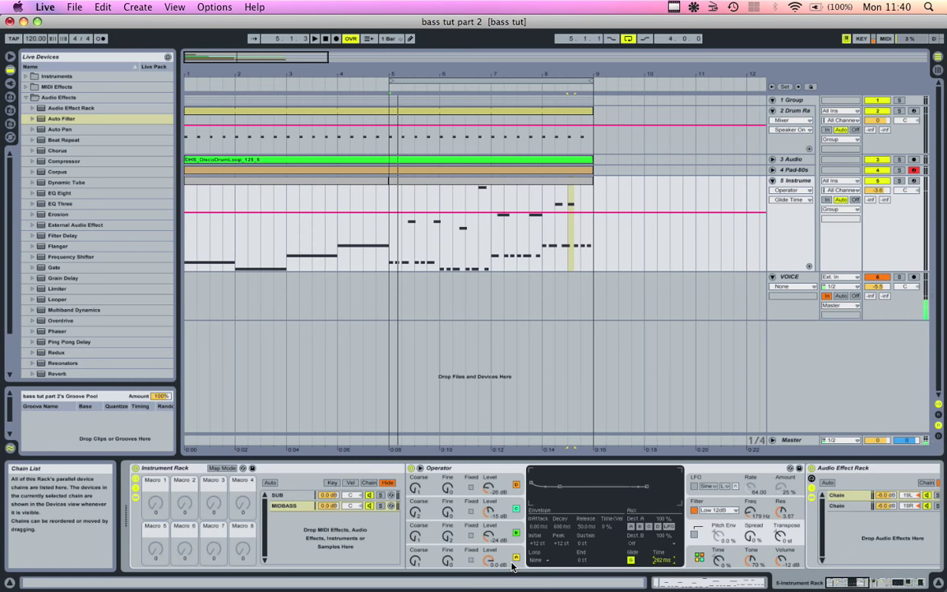